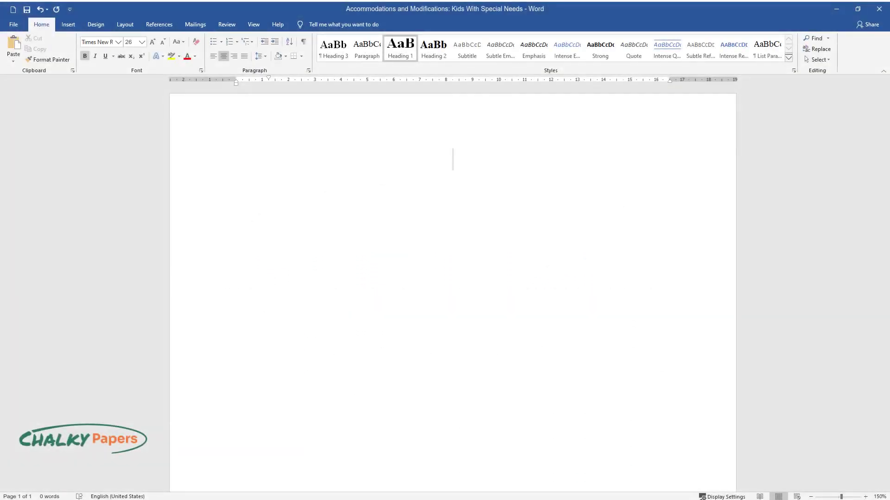
Type the heading 'Accommodations and Modifications: Kids With Special Needs' and start a paragraph below it.
text(Accommodati)
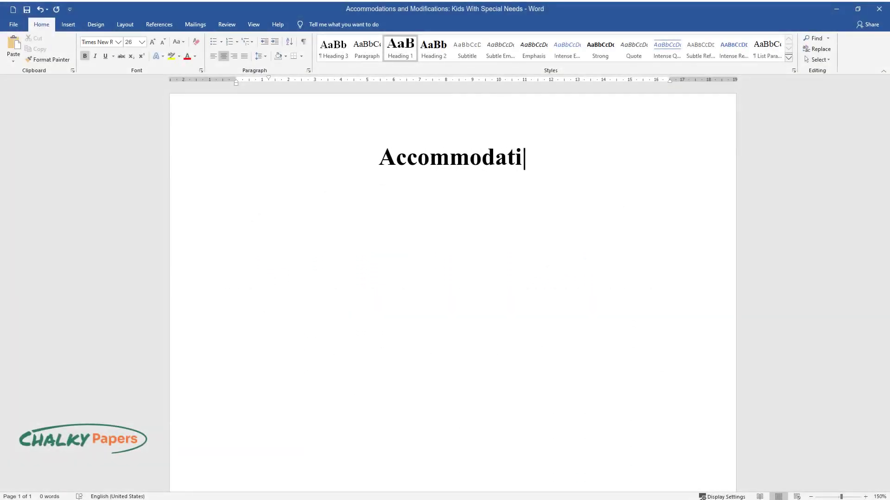
text(ons and Modifications: Kid)
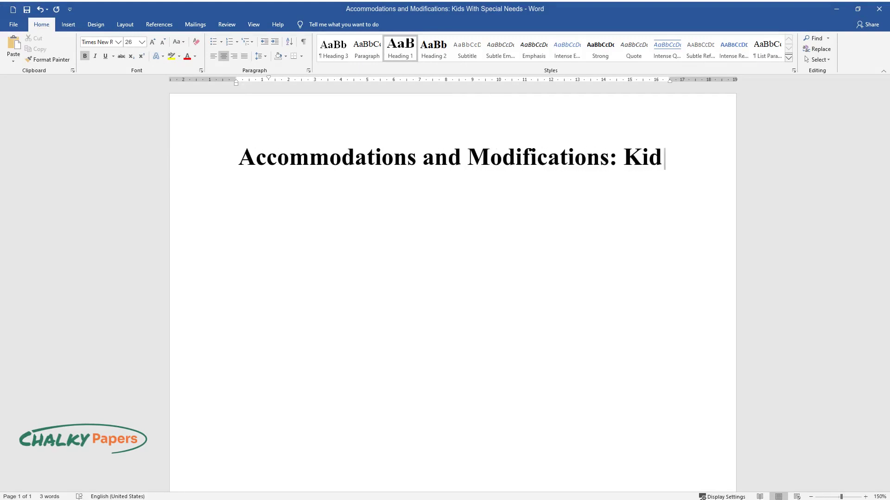
text(s With Special Needs)
key(Return)
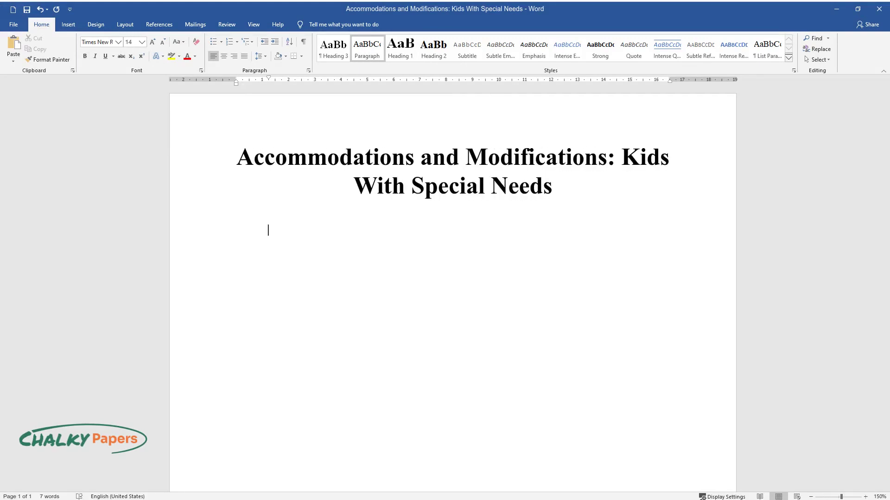
Type the indented paragraph 'The classroom setting and surroundings…' ending '…students of varying abilities.'.
text(The classroom setting )
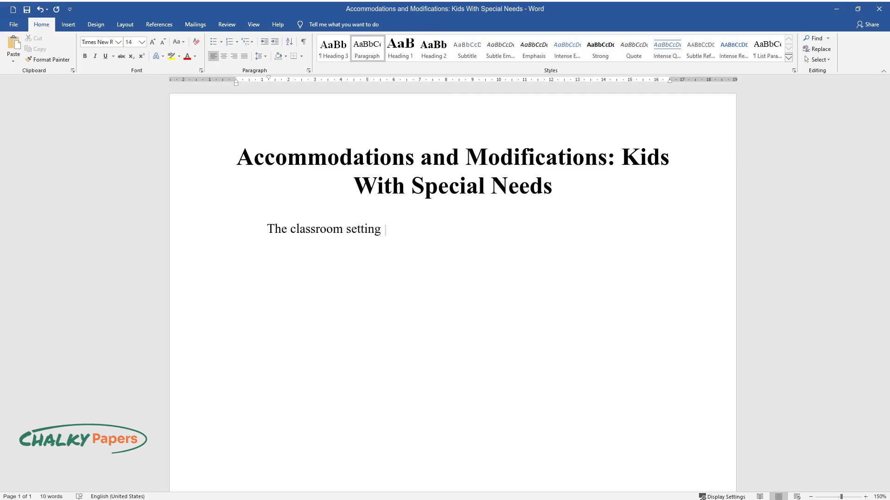
text(and surroundings are made up of a )
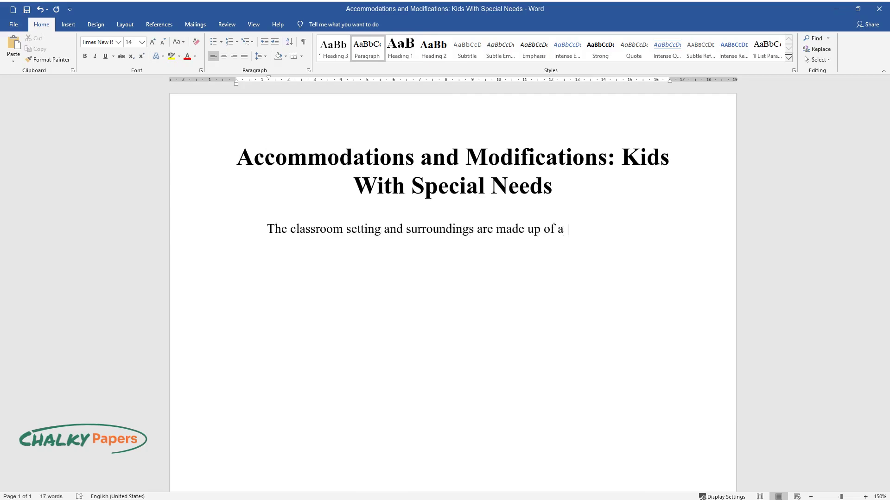
text(variety of kids with varying talent)
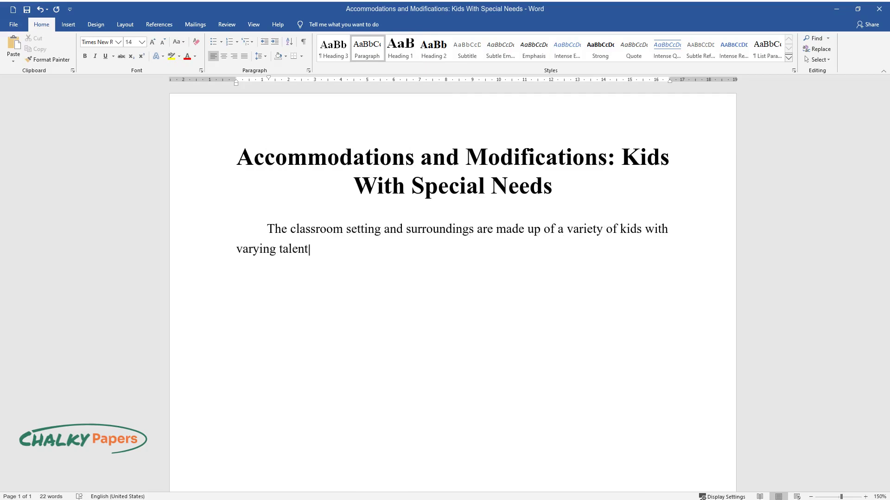
text(s and potentials. Furthermore, int)
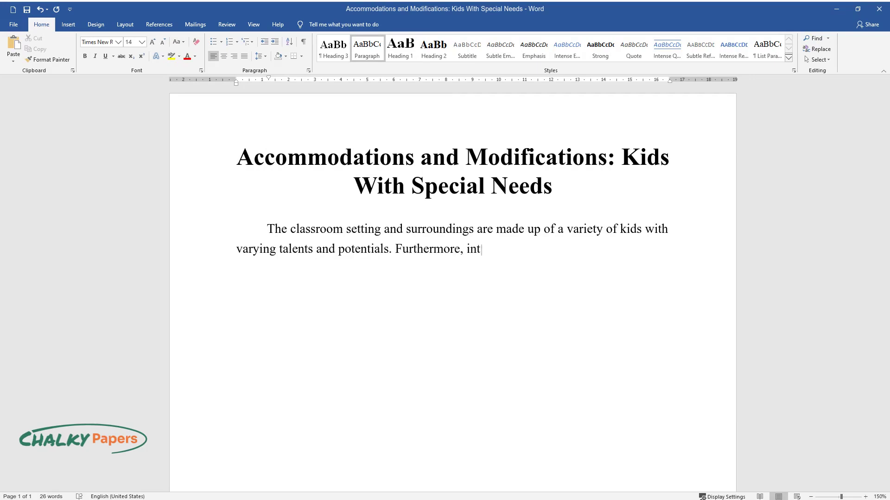
text(eractions between impaired and non-)
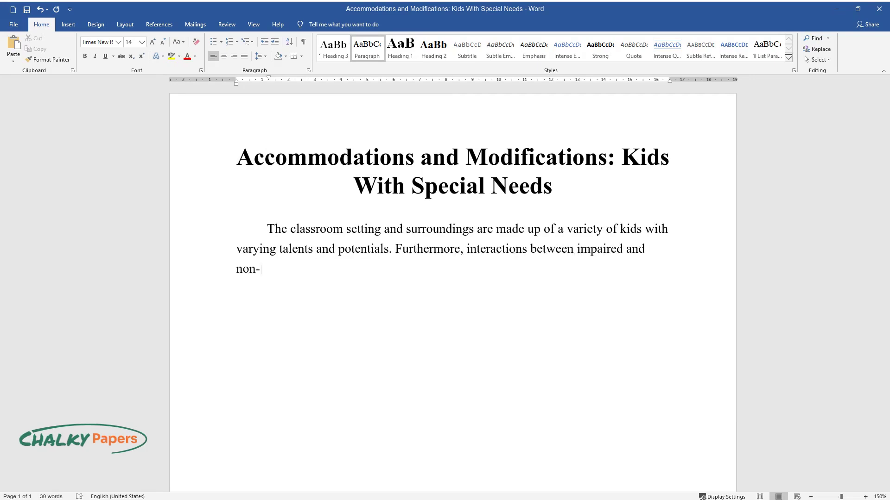
text(native speakers in classrooms with)
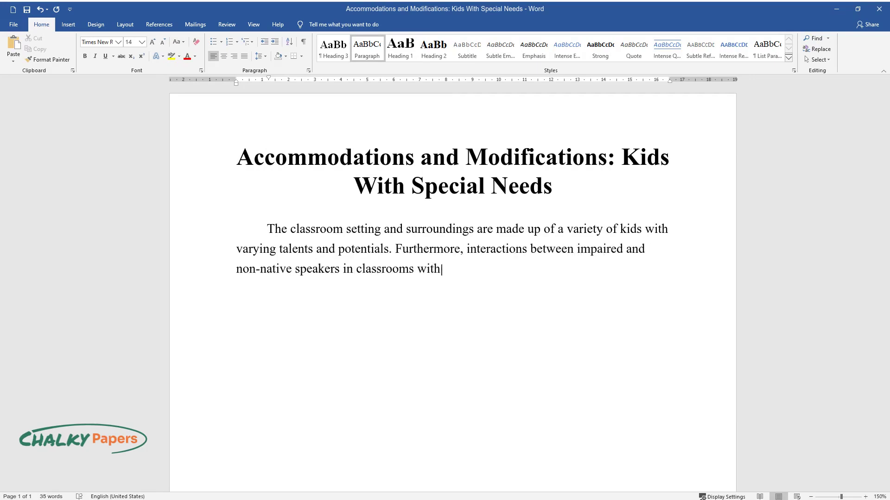
text( pupils with special needs are now prevalent. As a result, educators)
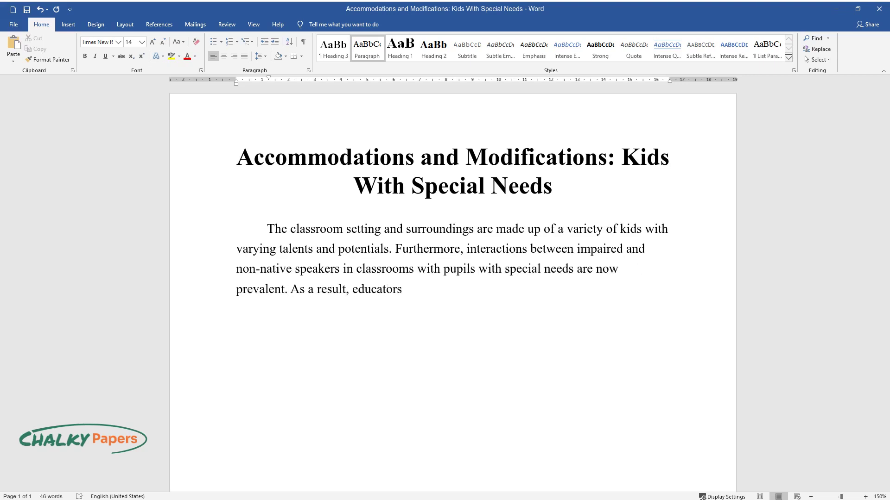
text( and teachers must adjust and modify)
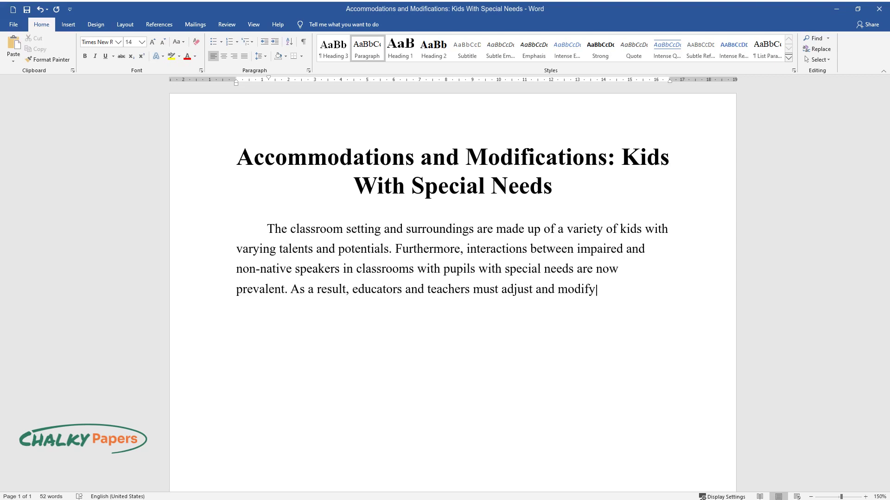
text( their ways of instruction to help)
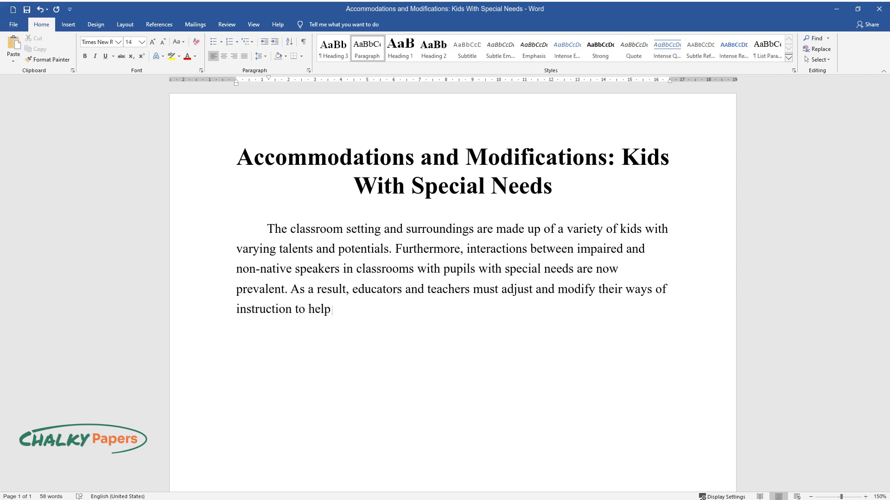
text( kids with special needs as well as)
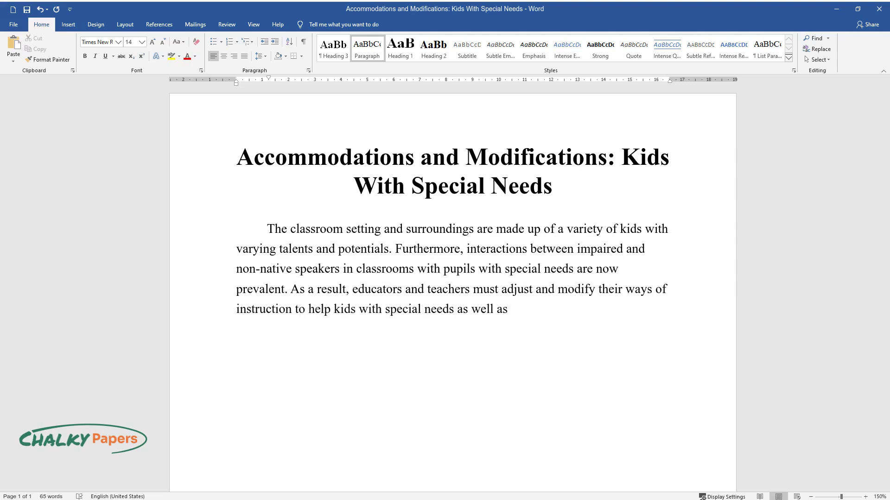
text( ordinary students achieve greater academic levels.)
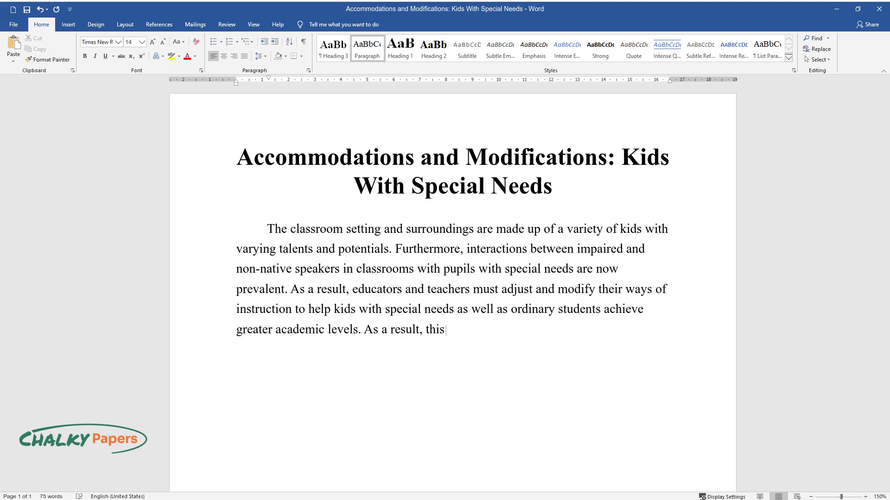
text( As a result, this article identifies and explores t)
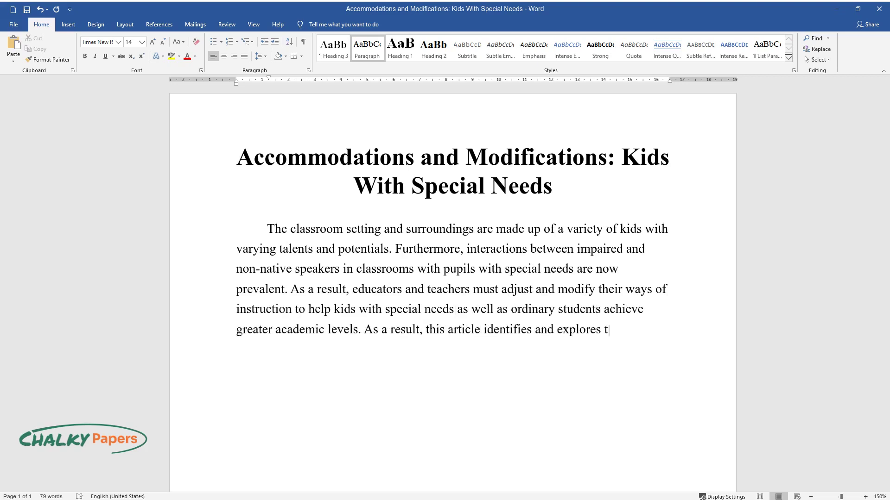
text(he distinctions between accommodati)
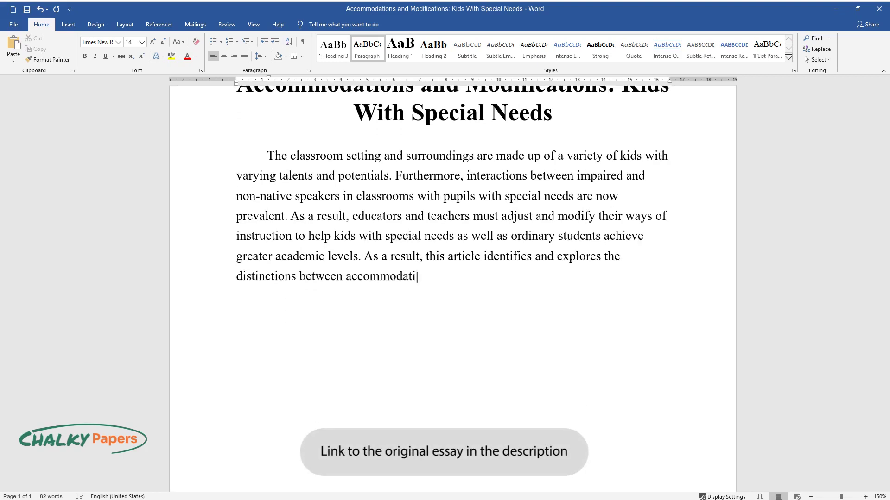
text(ons and modifications in a classro)
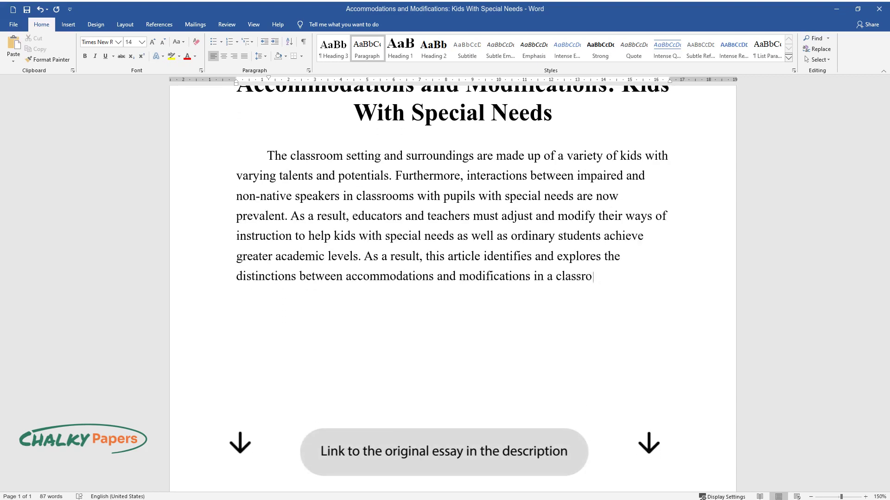
text(om context to improve the learning )
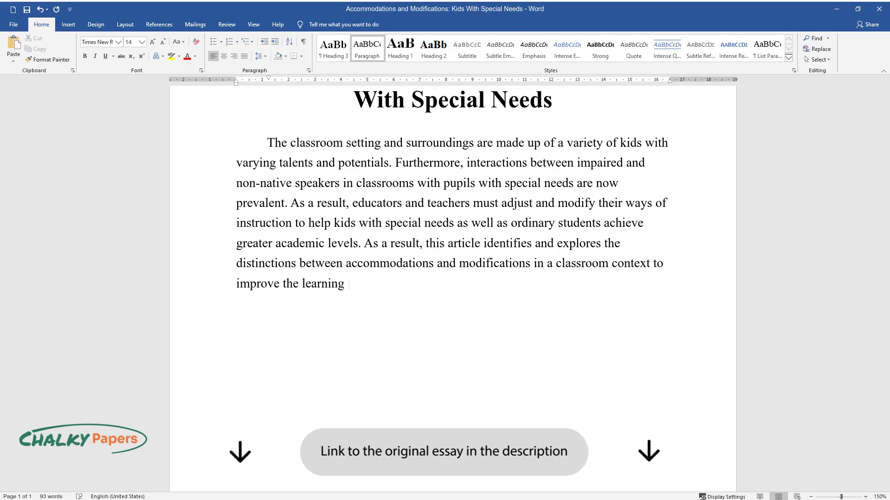
text(of kids with special needs. This s)
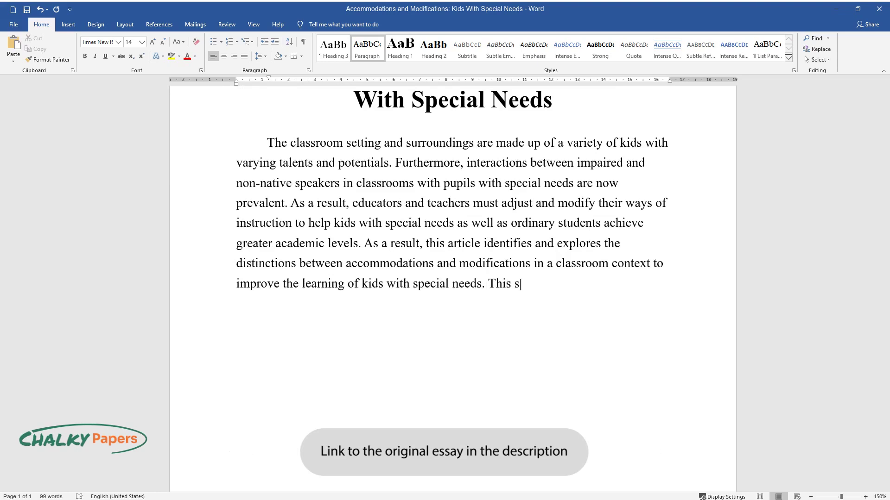
text(tudy also tries to explain why acco)
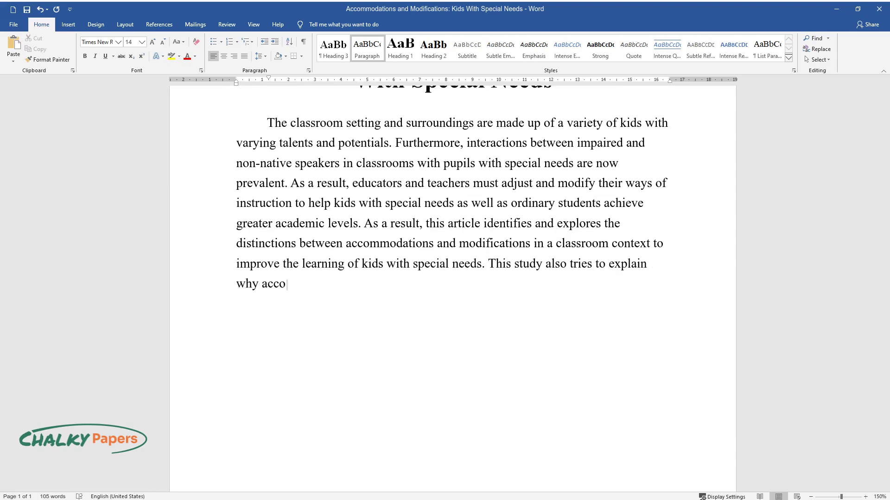
text(mmodation and adaptation are impor)
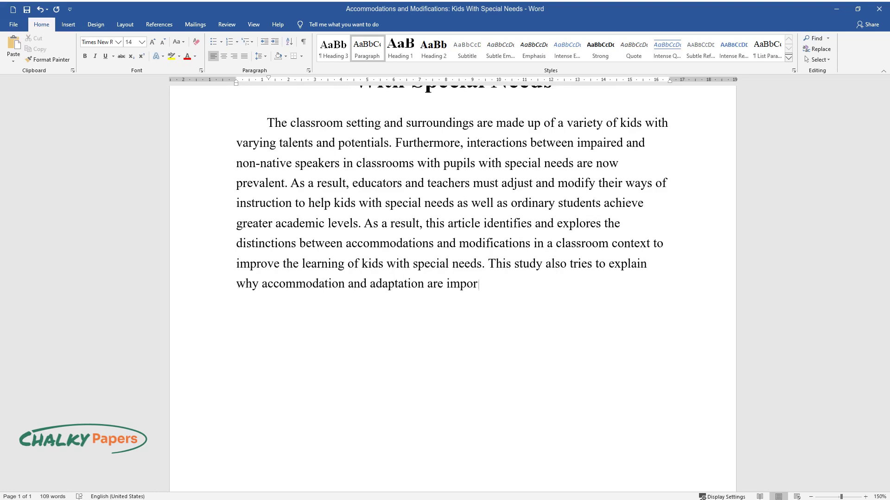
text(tant in a classroom with students o)
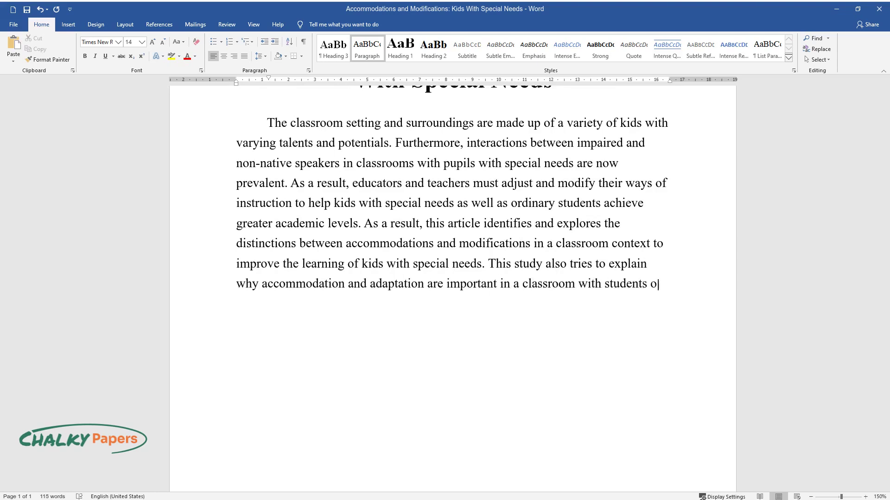
text(f varying abilities.)
key(Return)
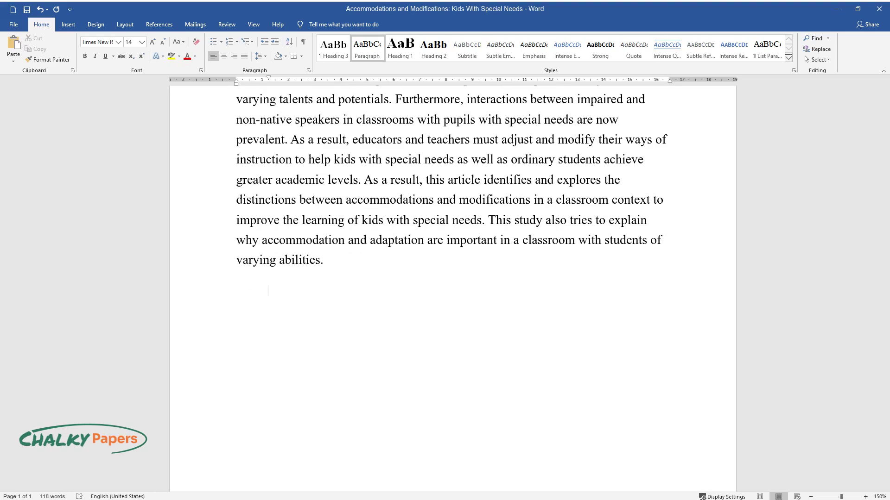
Type the paragraph 'Today, accommodation and modification…' ending '…disabled pupils in a classroom.'.
text(Today, accommodation and m)
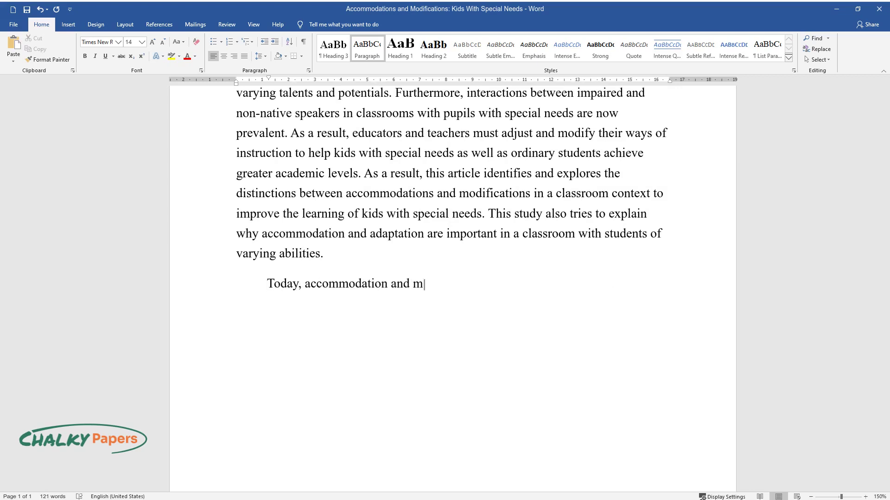
text(odificati)
text(on are critical tactics used by teachers to delive)
text(r succes)
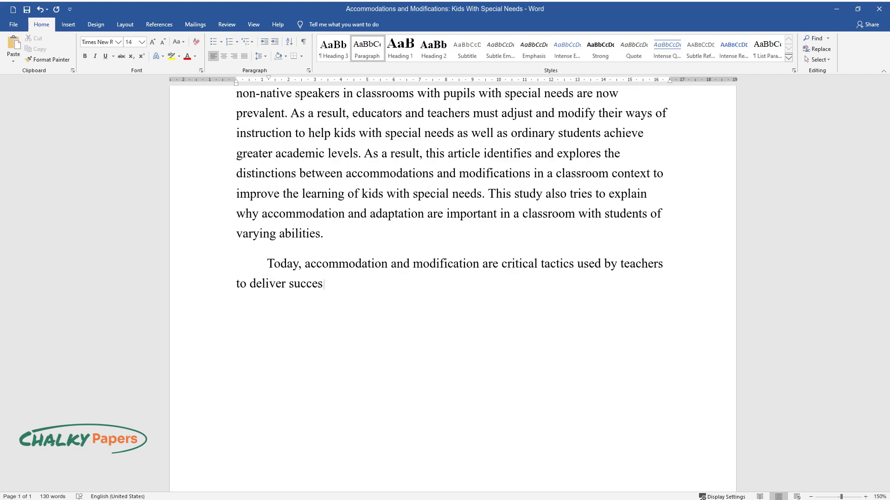
text(sfully. Classroom accommodations an)
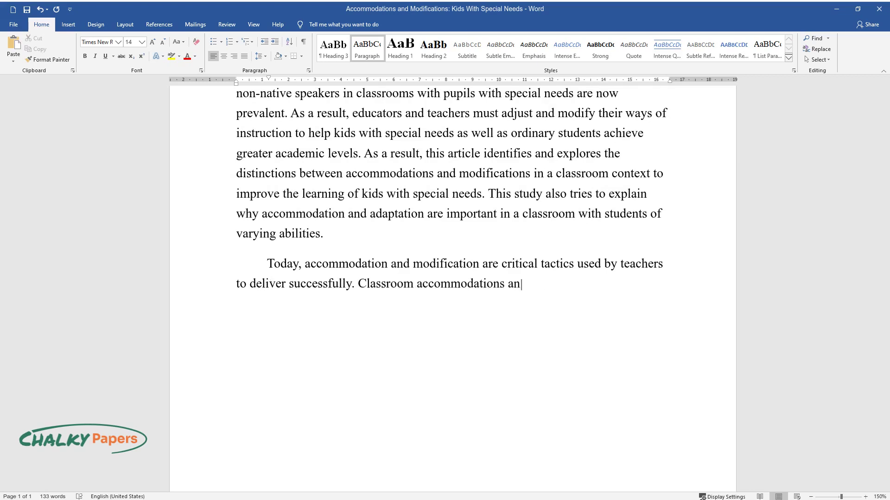
text(d modifications are typically empl)
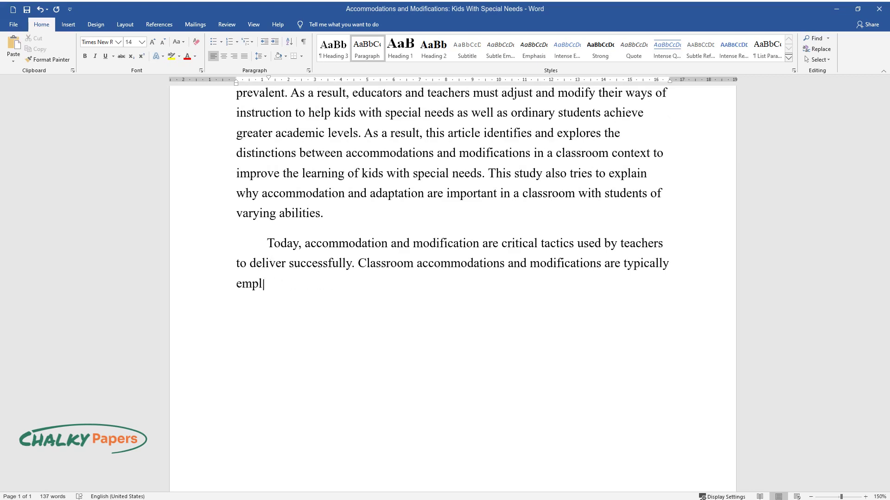
text(oyed with students who have an Ind)
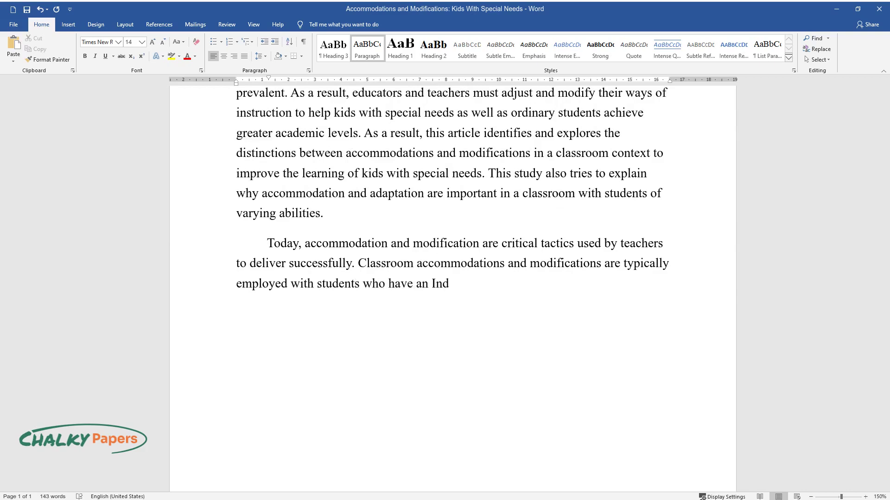
text(ividualized Education Program (IEP)
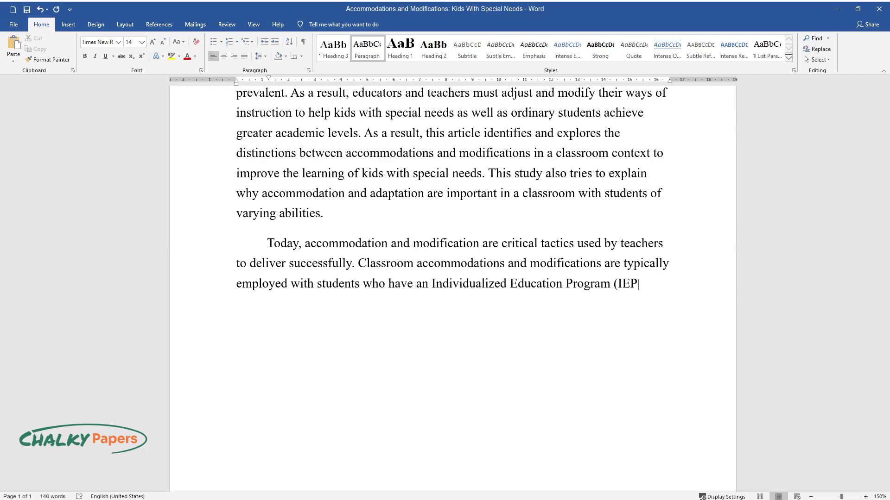
text() or a 504 plan. This is because )
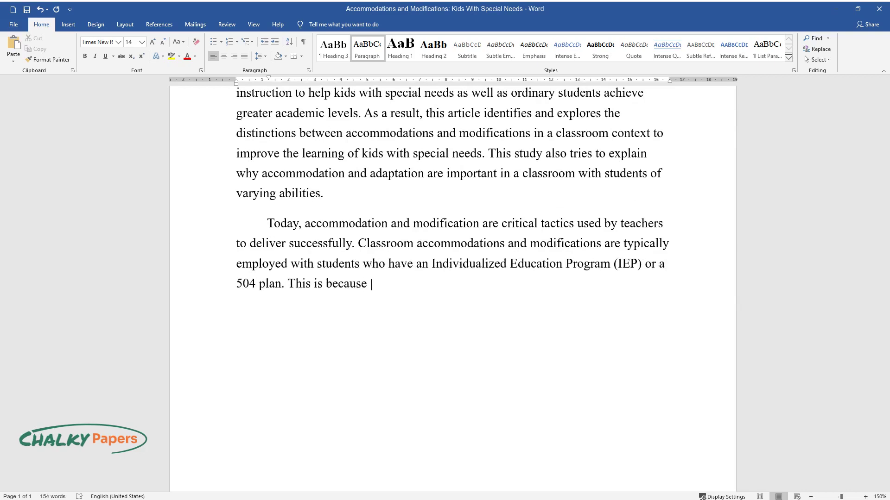
text(these students demand their educat)
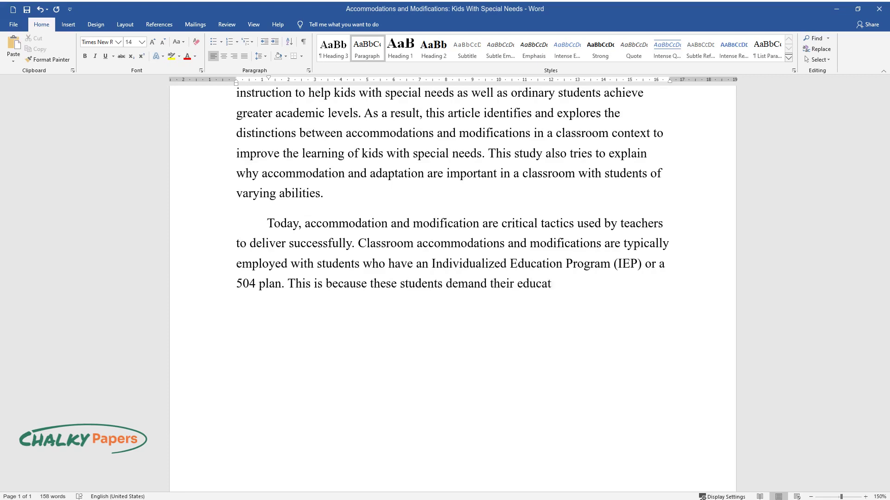
text(ors' and instructors' entire atten)
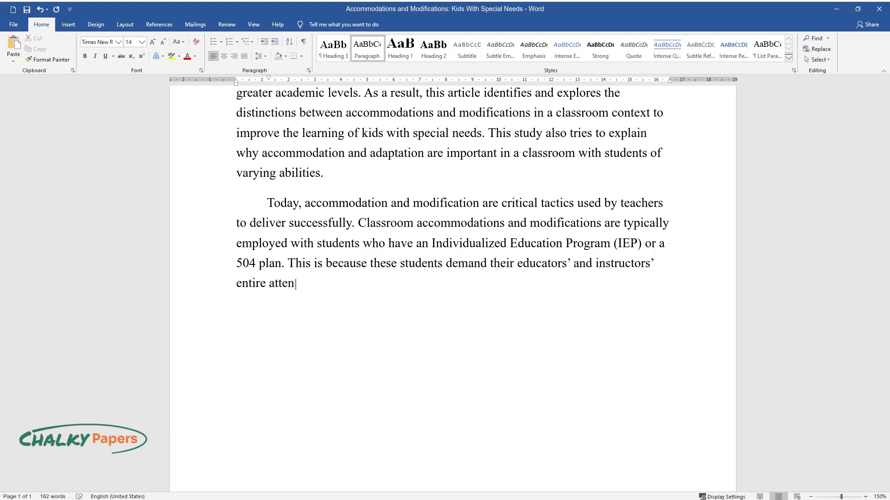
text(tion to study and grasp the course)
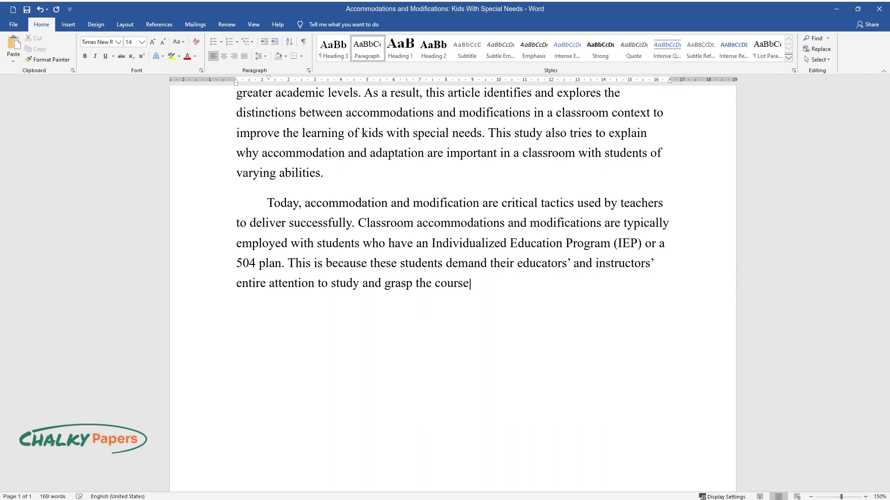
text( material efficiently. Experts def)
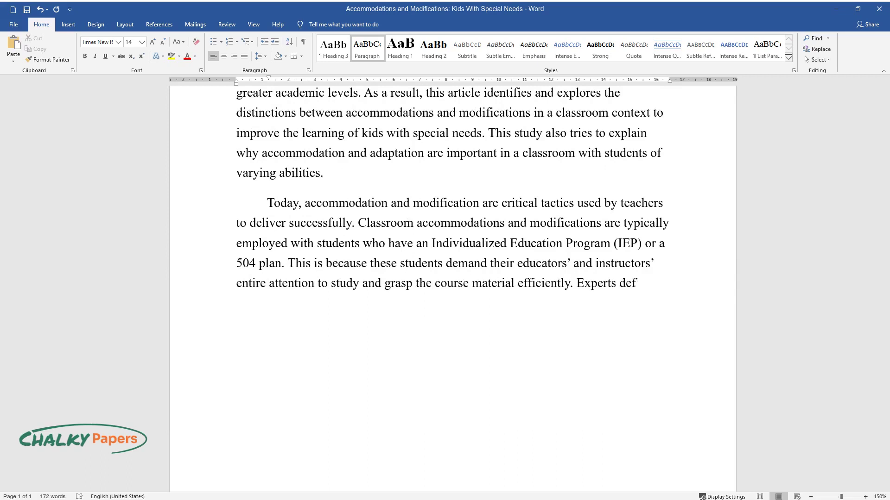
text(ine accommodation as a change in t)
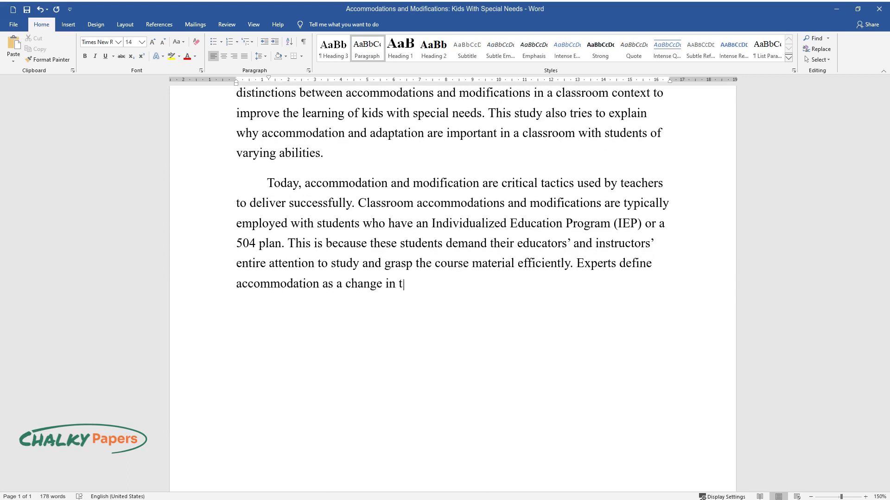
text(he setting, the curriculum style, )
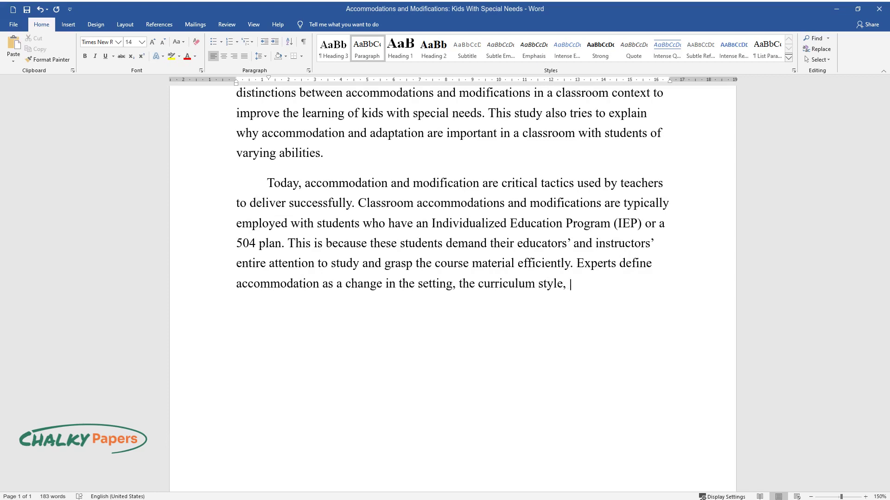
text(or a teaching technique that allow)
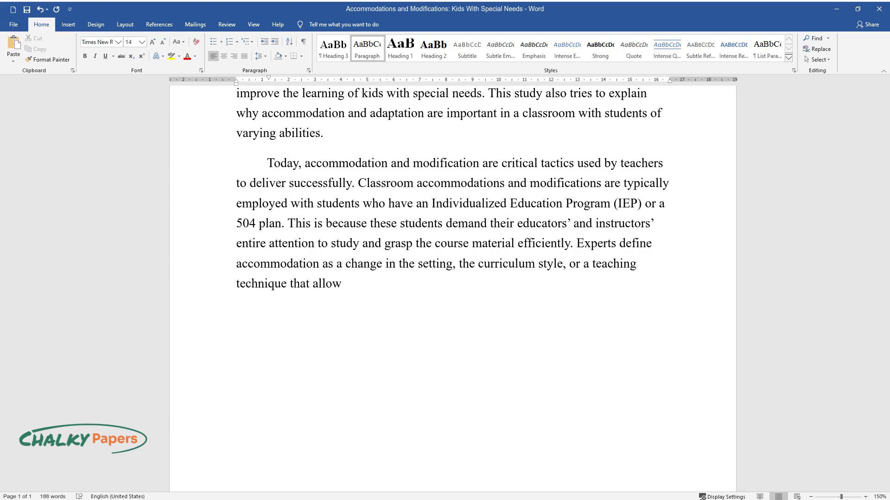
text(s students with special needs to l)
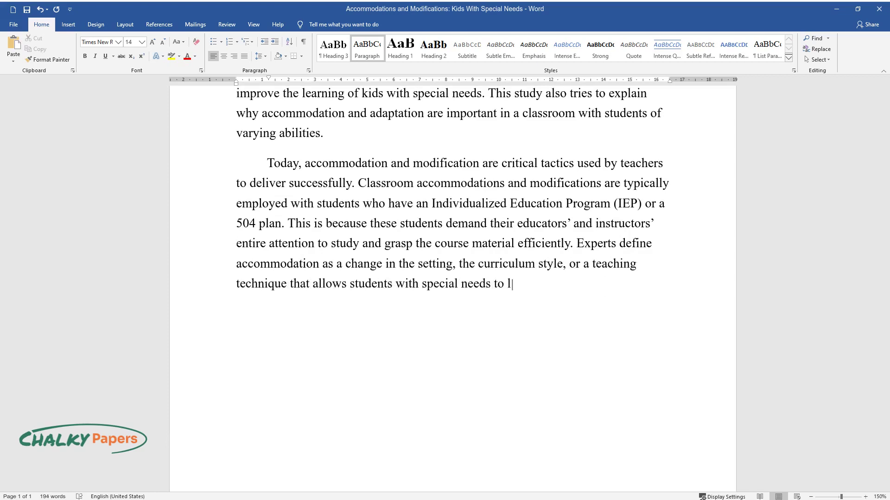
text(earn the material and effectively finish th)
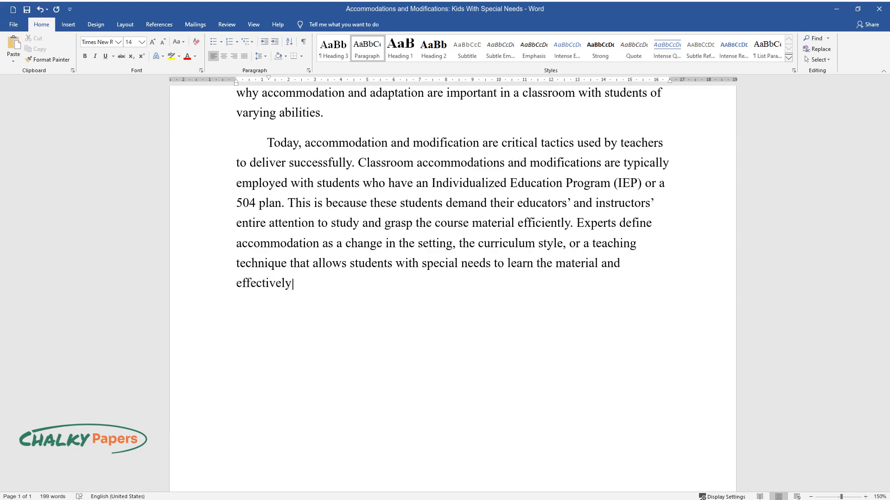
text(eir assignments. Recent )
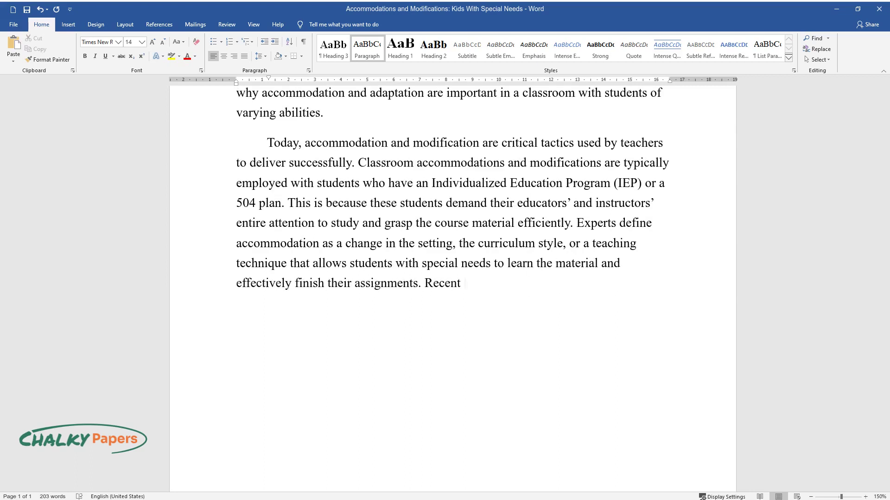
text(research on the subject has shown )
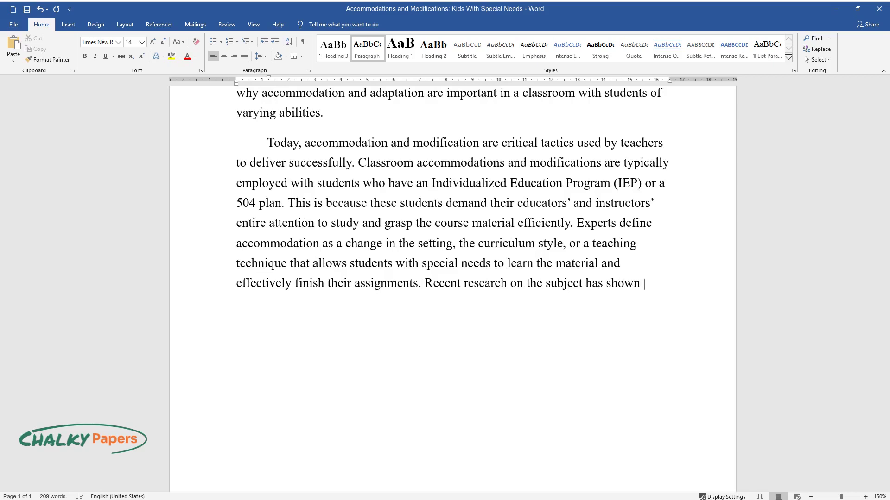
text(that accommodating students does n)
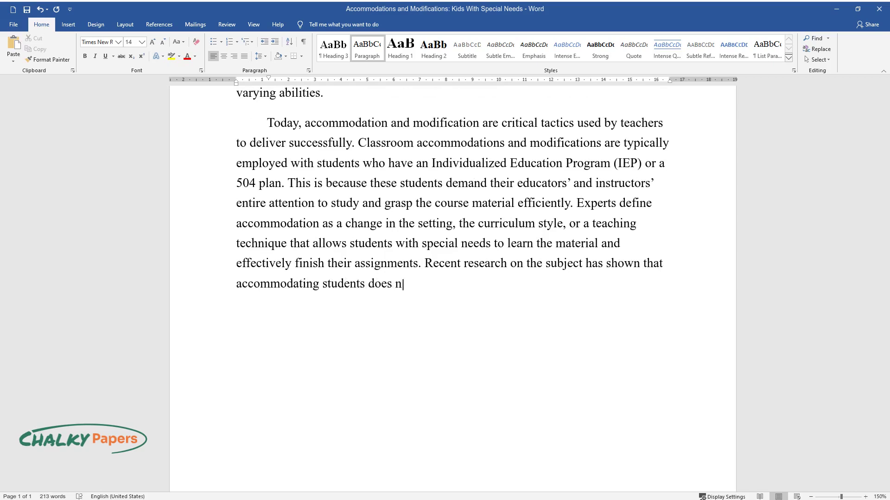
text(ot change the teaching content; th)
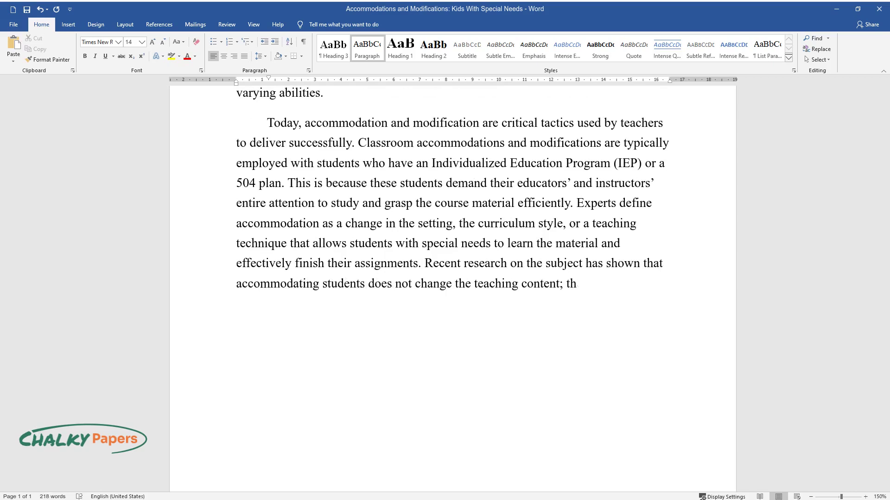
text(erefore, teachers should )
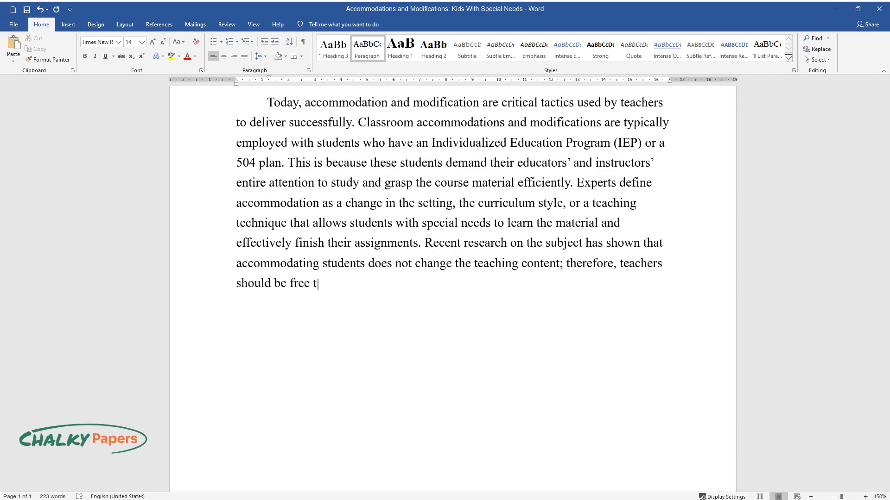
text(be free to use the same grading system for )
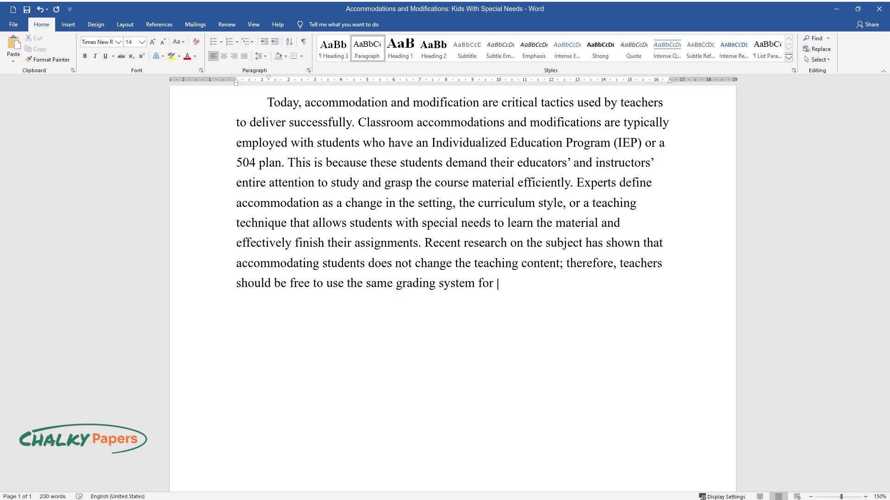
text(all students. As such, accommodati)
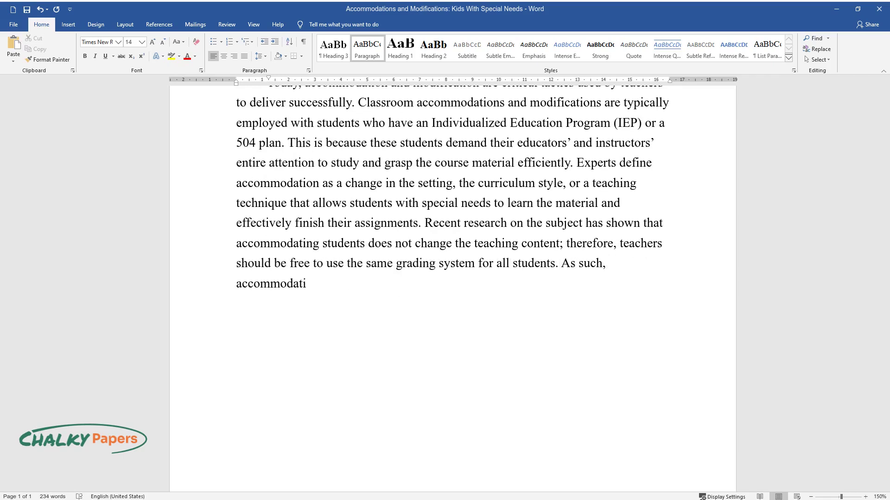
text(on is just a change in the teachin)
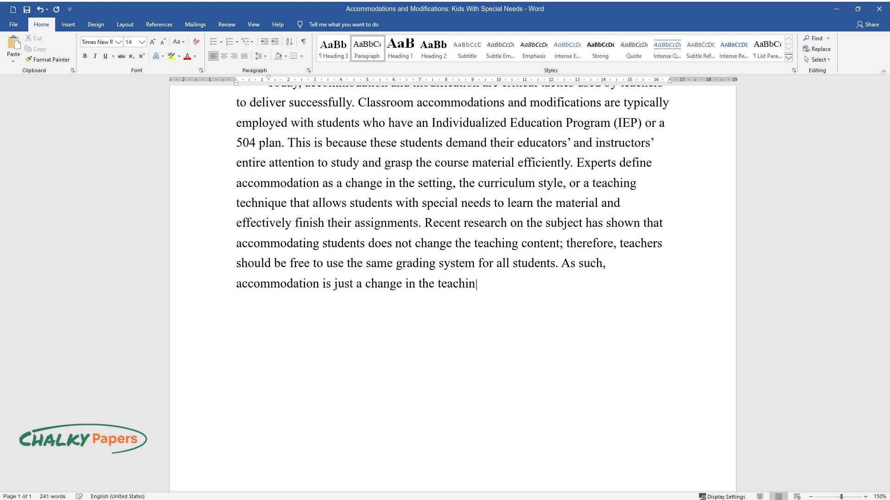
text(g approach to improve the learning)
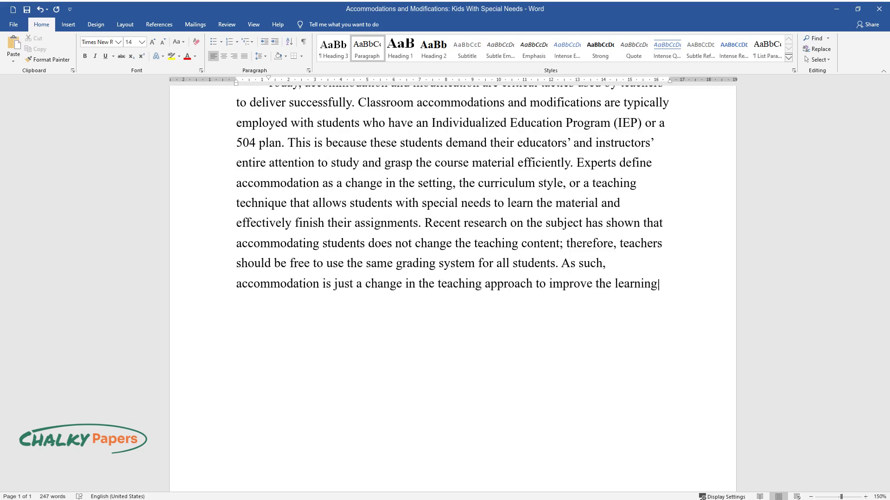
text( of disabled pupils in a classroom.)
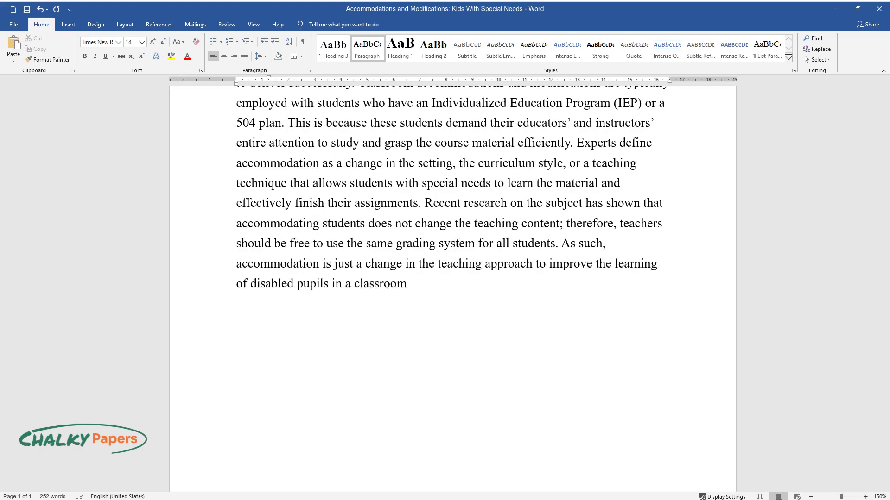
key(Return)
Type the modification paragraph 'Apart from accommodation…' ending '…who speak a foreign language.'.
text(Apart fro)
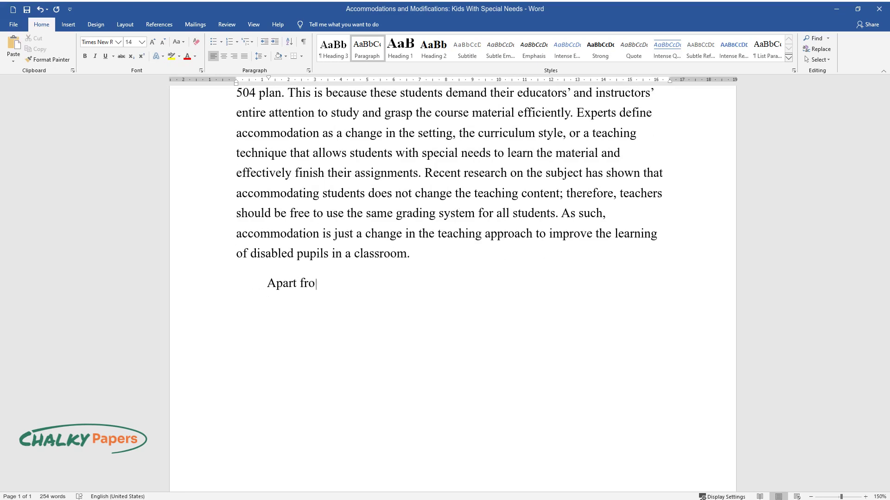
text(m accommodation, teachers also emplo)
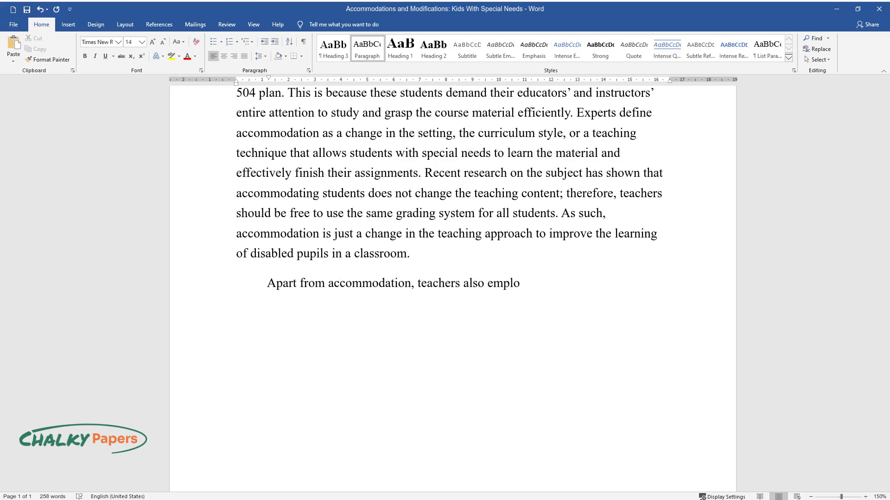
text(y modification to successfully enhan)
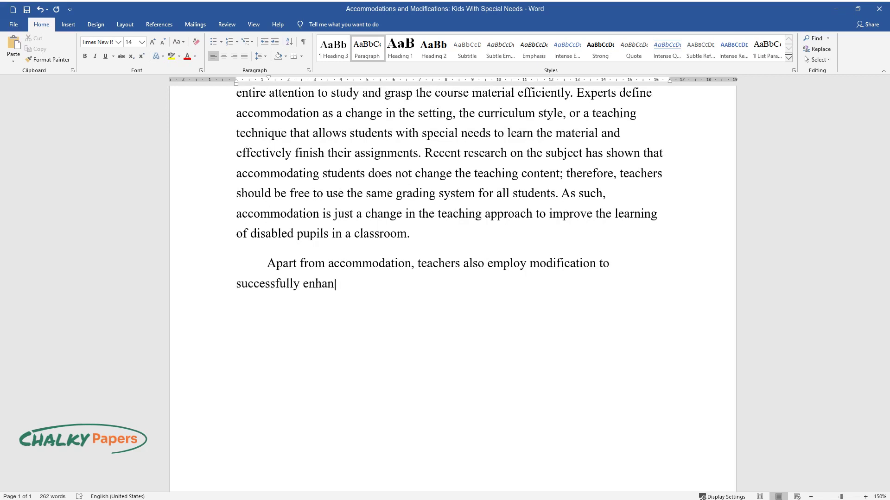
text(ce the learning of both impaired and)
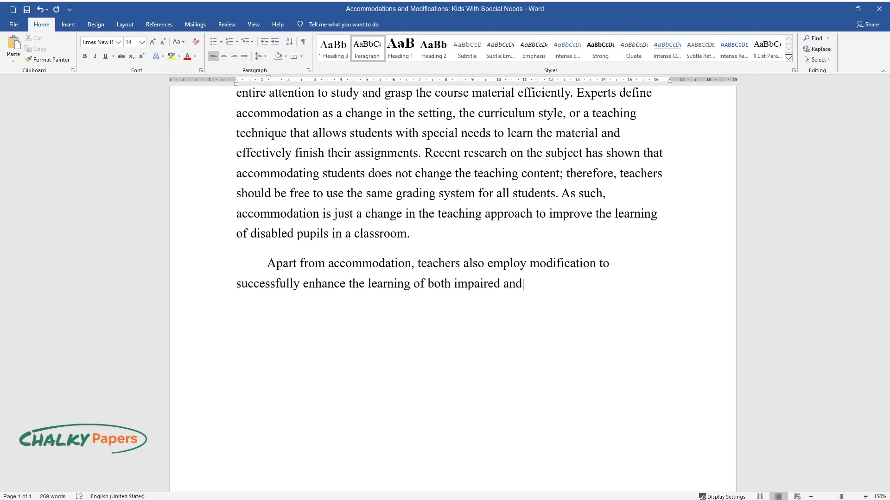
text( poor learners. According to Chen, modification refer)
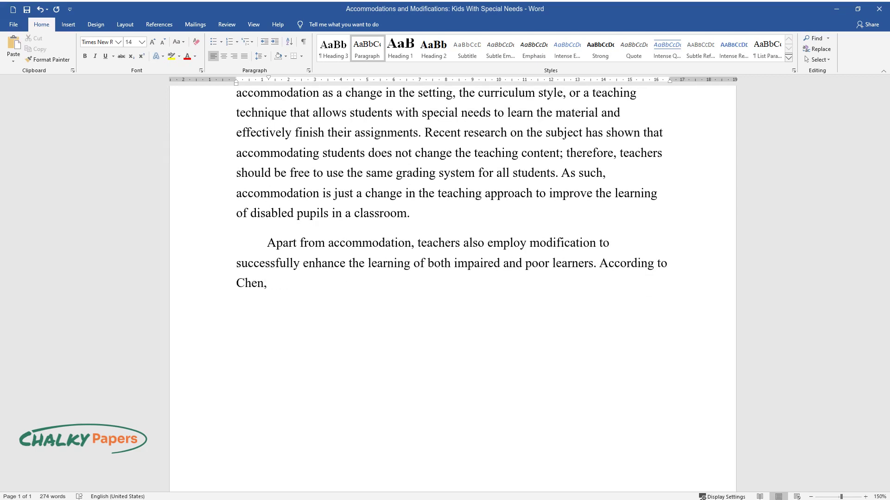
text(s to curricular ad)
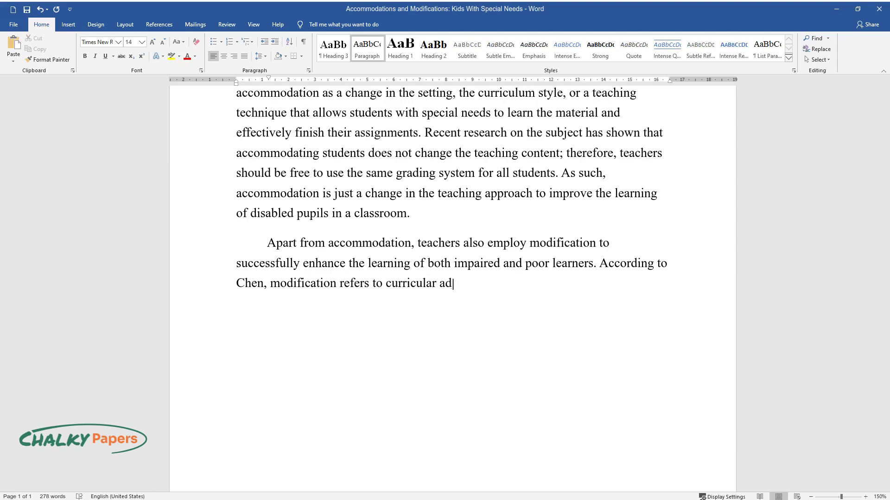
text(justments made for students with dis)
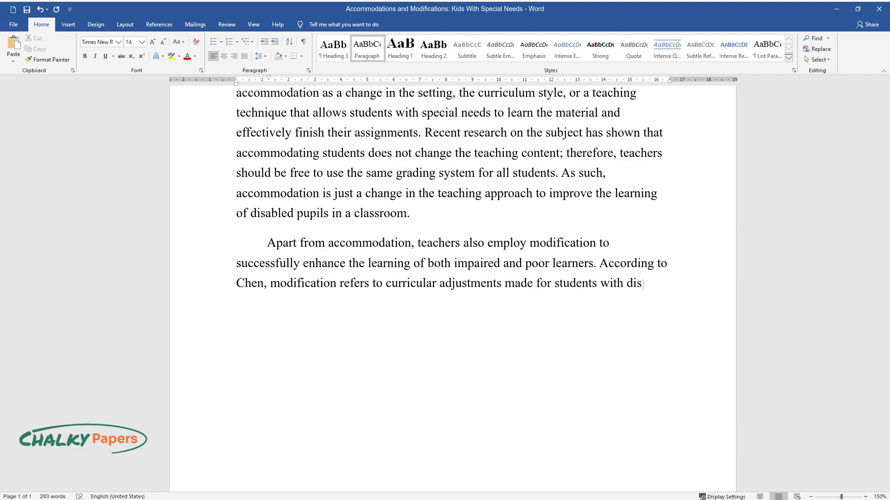
text(abilities who are unable to compreh)
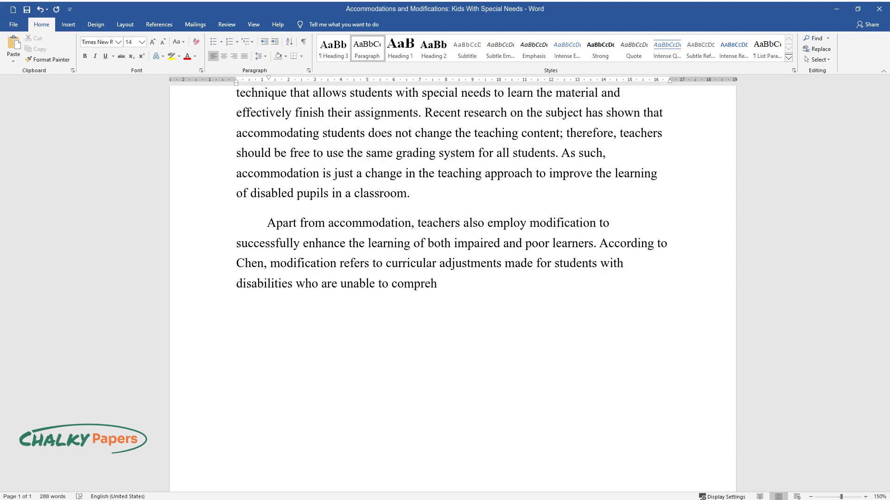
text(end the educational topic using the )
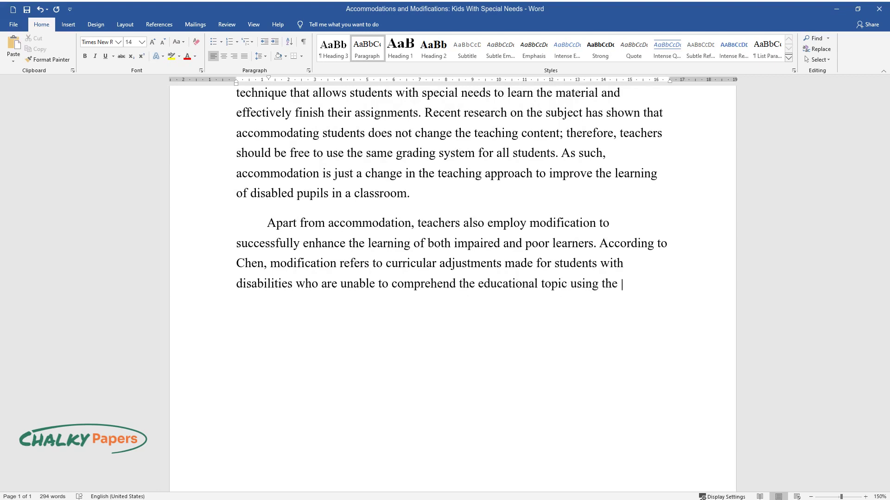
text(present teaching technique. For exam)
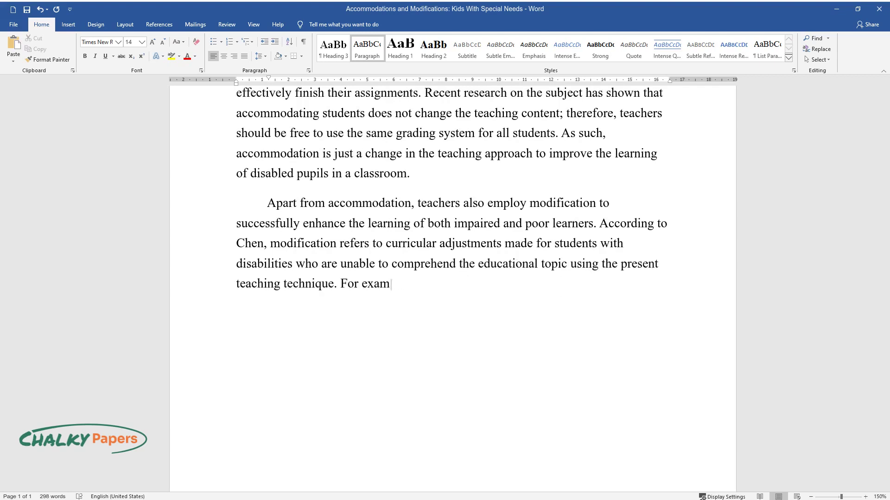
text(ple, a teacher may opt to severely r)
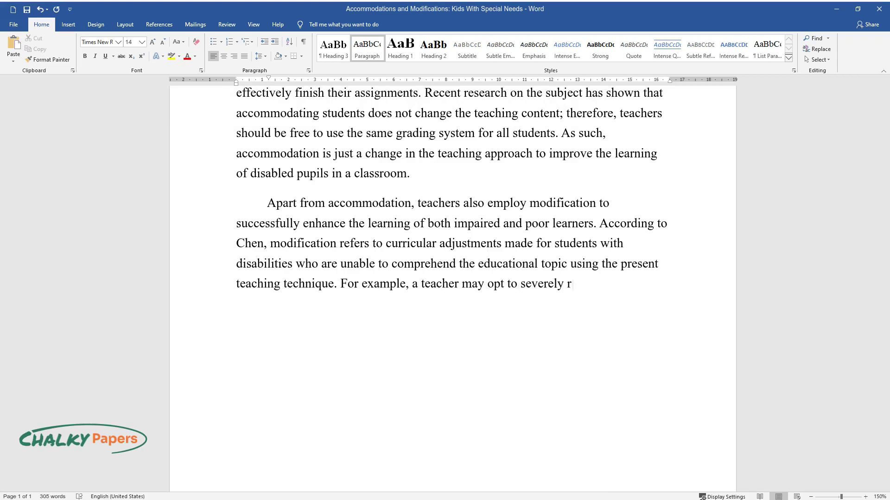
text(educe and modify an assignment for )
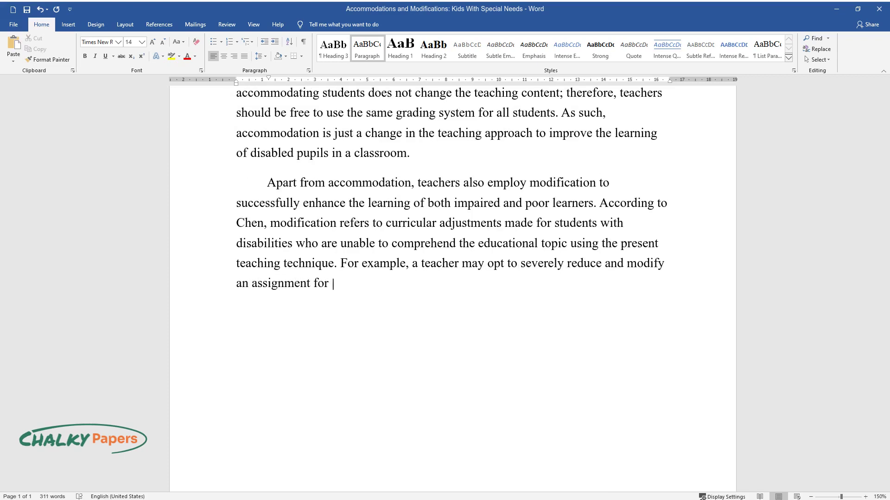
text(a student with cognitive impairments)
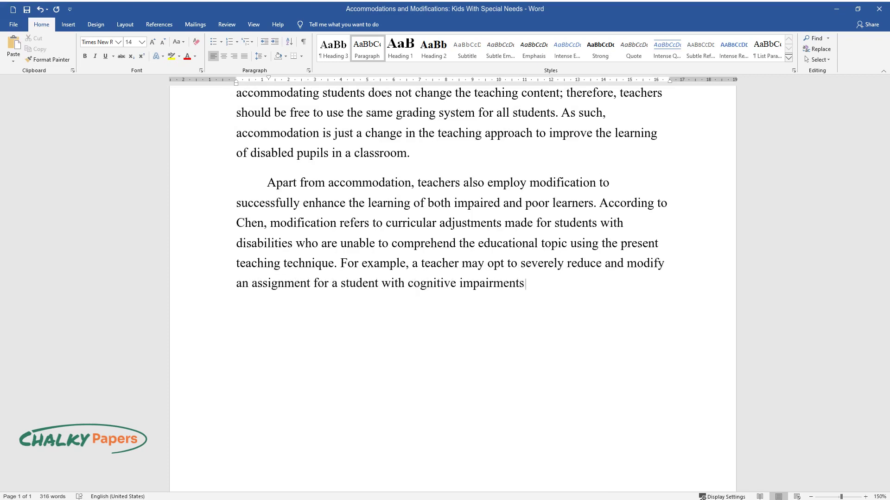
text( that limit their ability. As a resu)
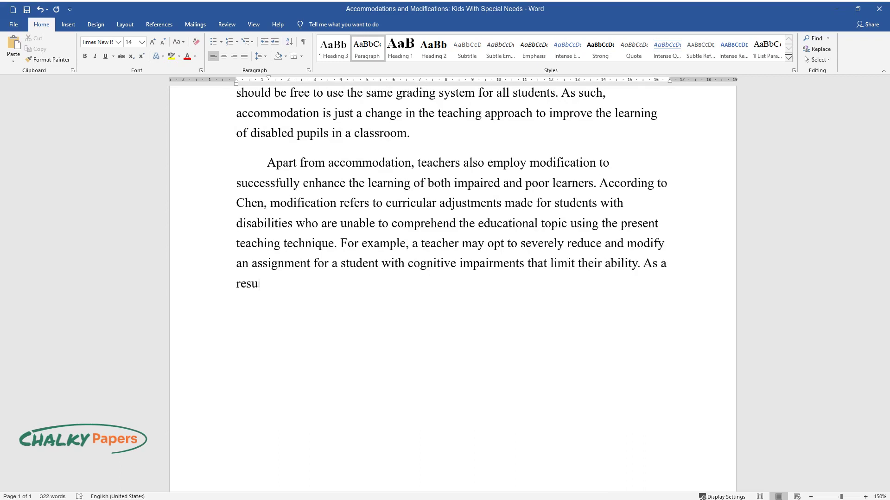
text(lt, accommodation and modification )
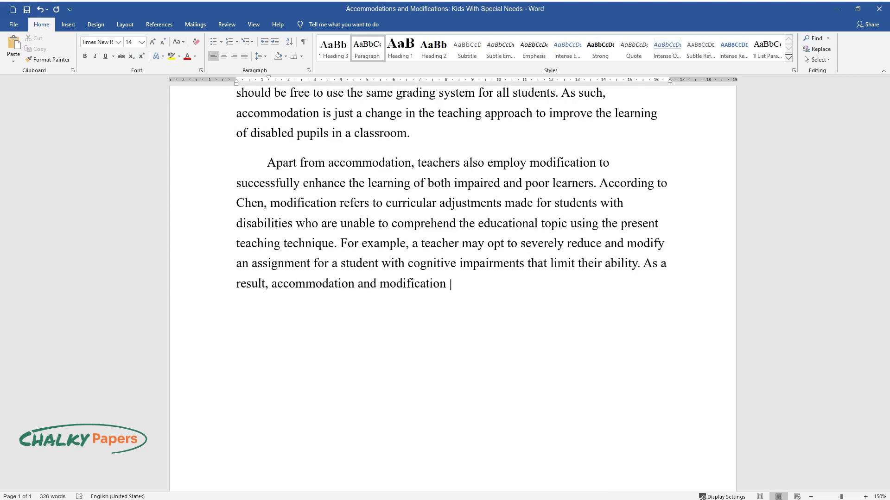
text(are two distinct learning techniques)
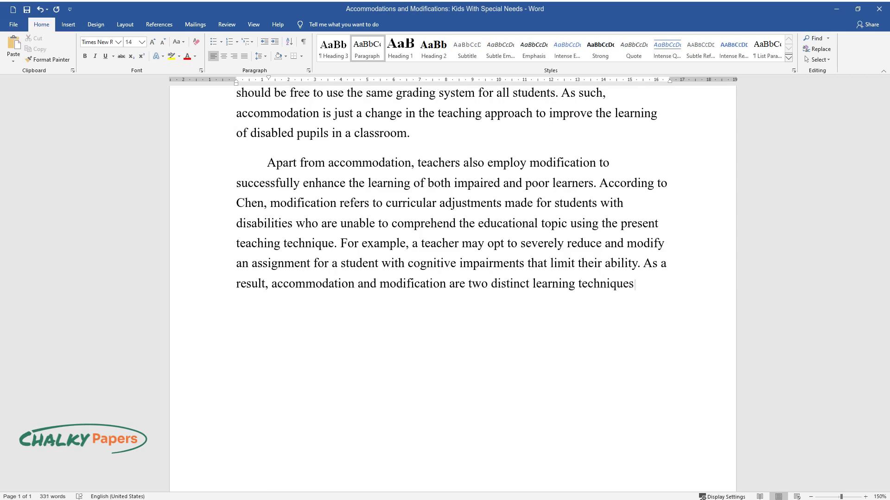
text( that are commonly used in the class)
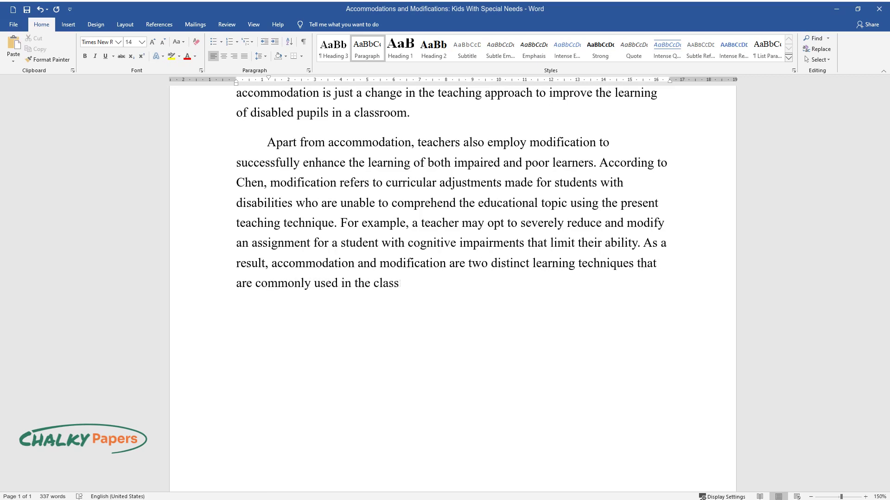
text(room to help enhance the learning ou)
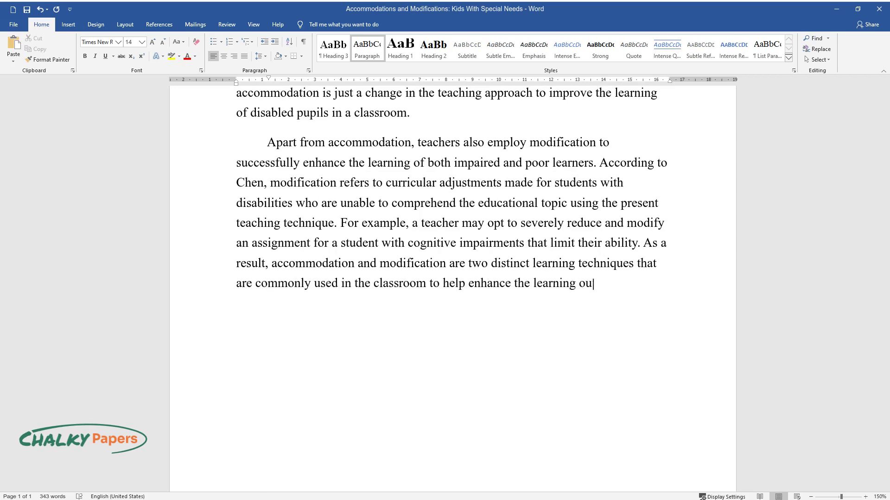
text(tcomes of persons who are visually )
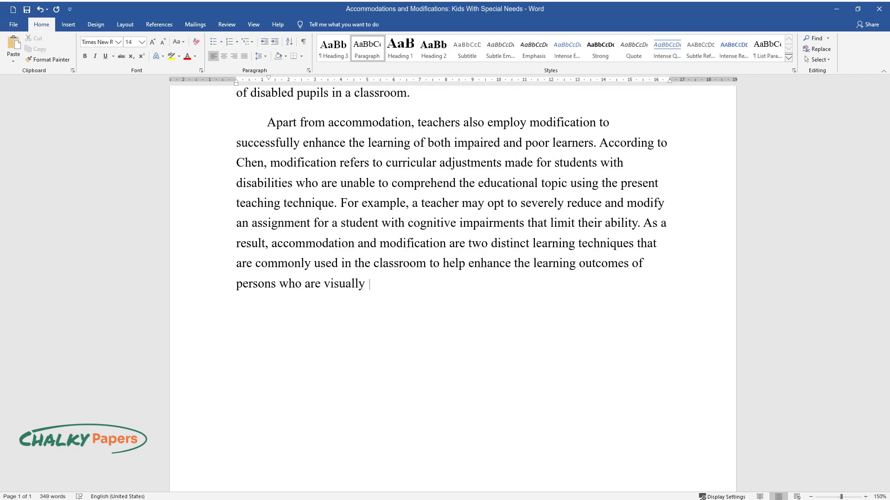
text(impaired or who speak a foreign lang)
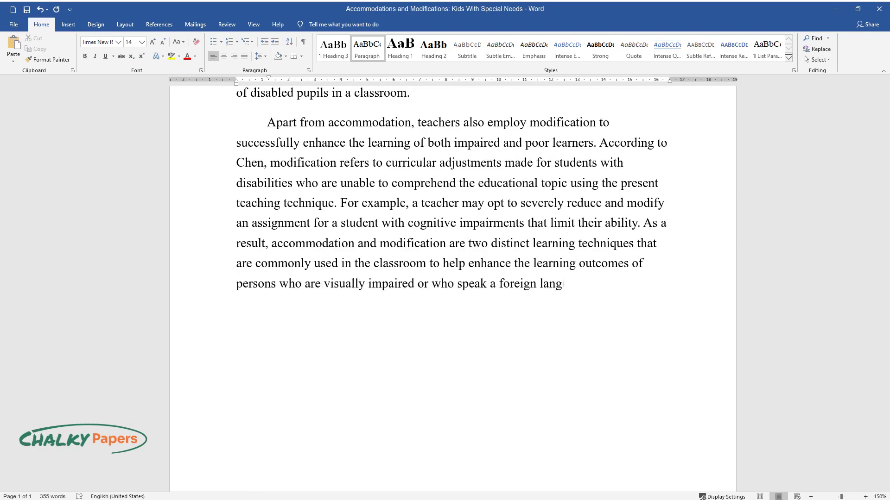
text(uage.)
key(Return)
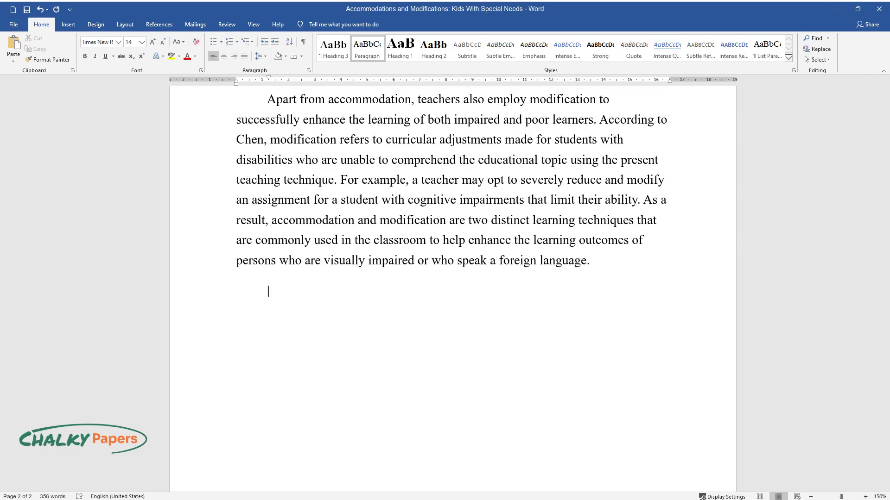
Type the paragraph 'Every individual in the modern world…' ending '…interferes with children's learning abilities.'.
text(Every individual in the modern w)
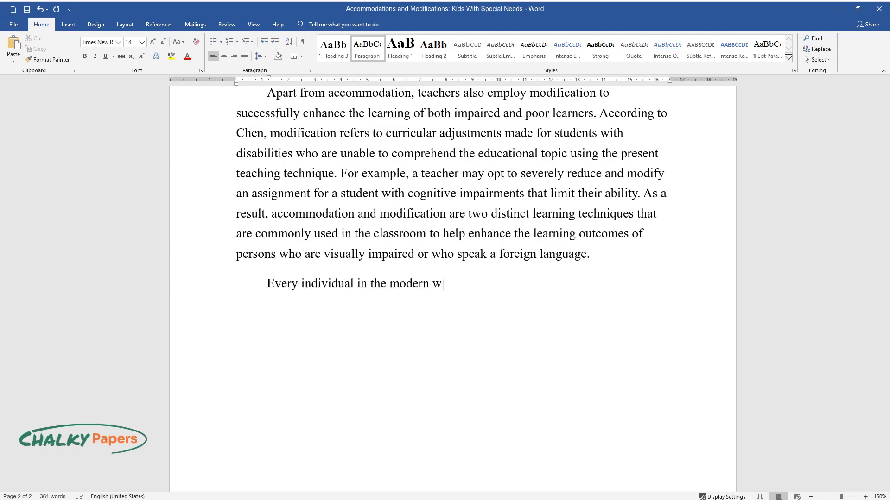
text(orld, regardless of physical or m)
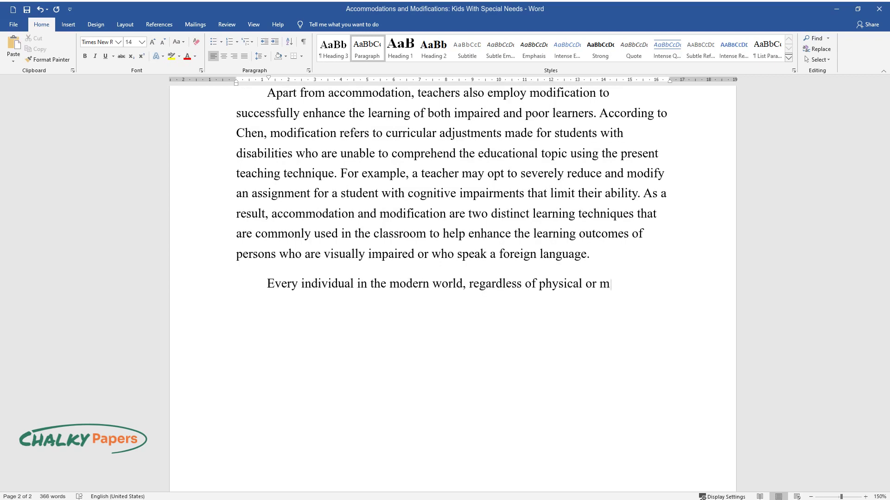
text(ental condition, has the right to )
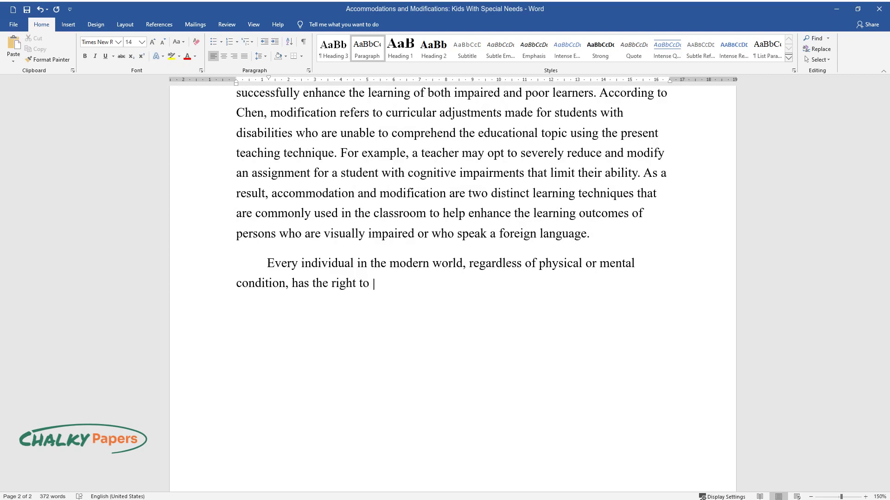
text(an education. The Individuals wit)
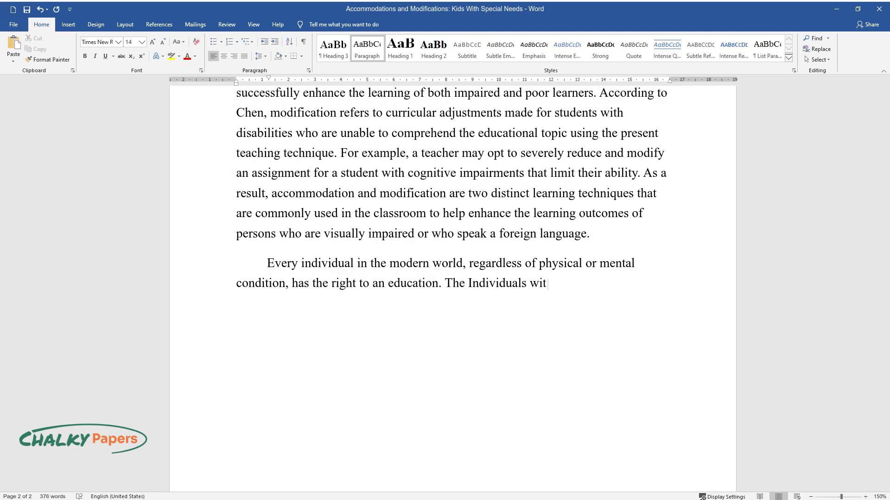
text(h Disabilities Education Act (IDE)
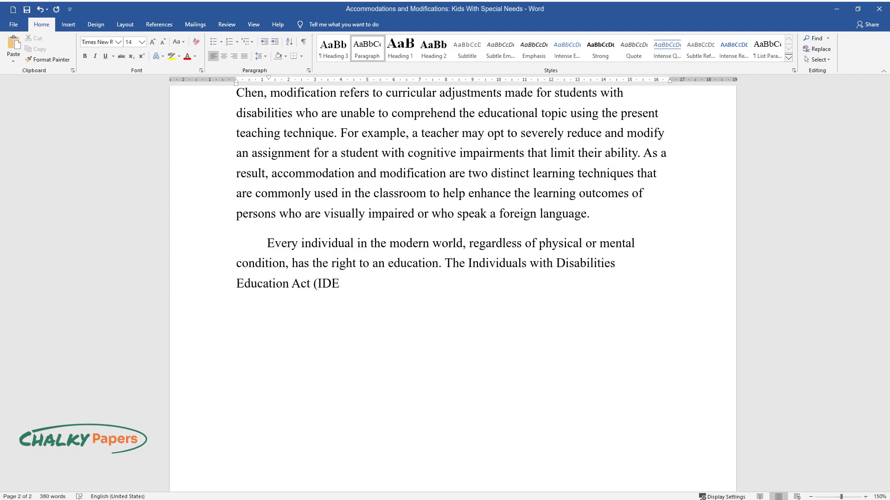
text(A) and the Elementary and Secondar)
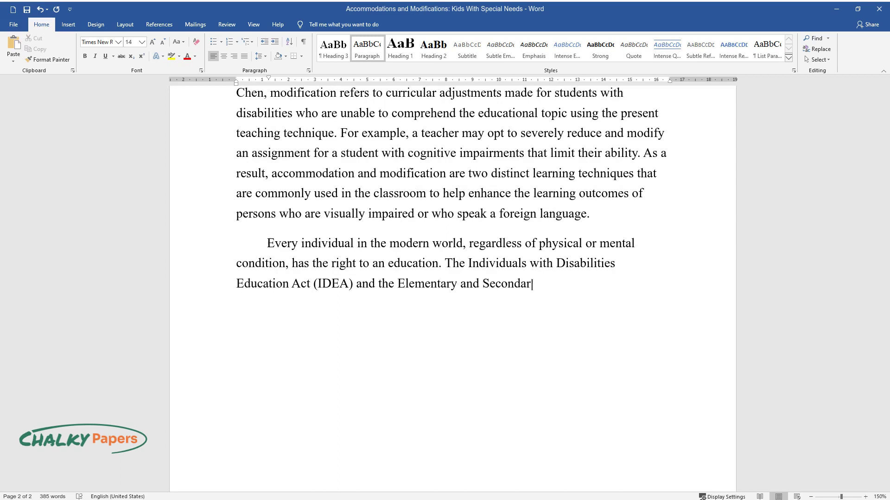
text(y Education Act (ESEA) require th)
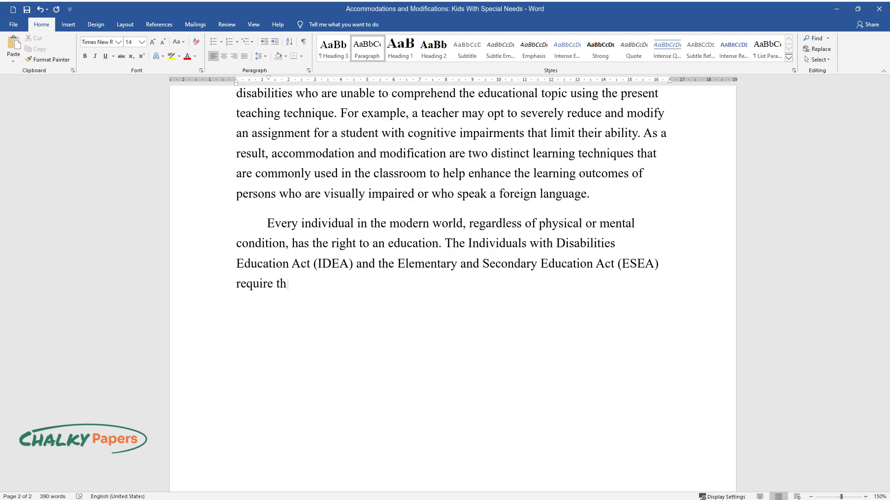
text(at all impaired students be given)
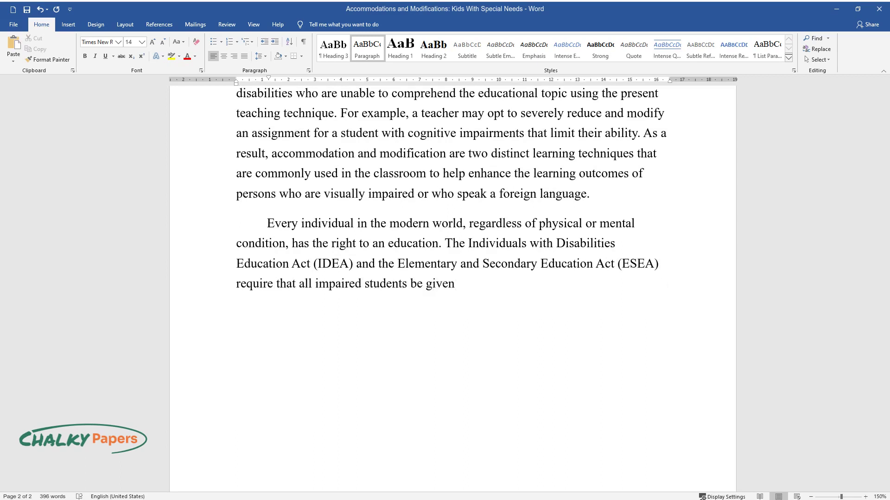
text( appropriate accommodations to su)
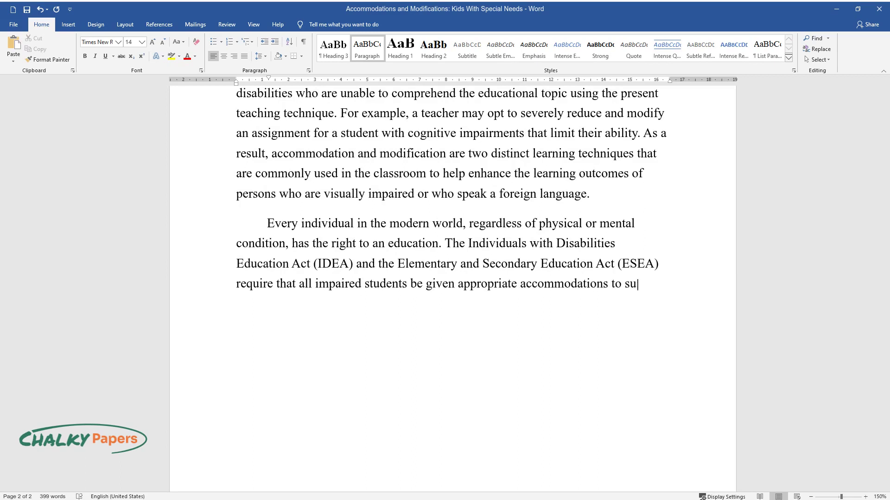
text(pport their educa)
text(tion. Children ha)
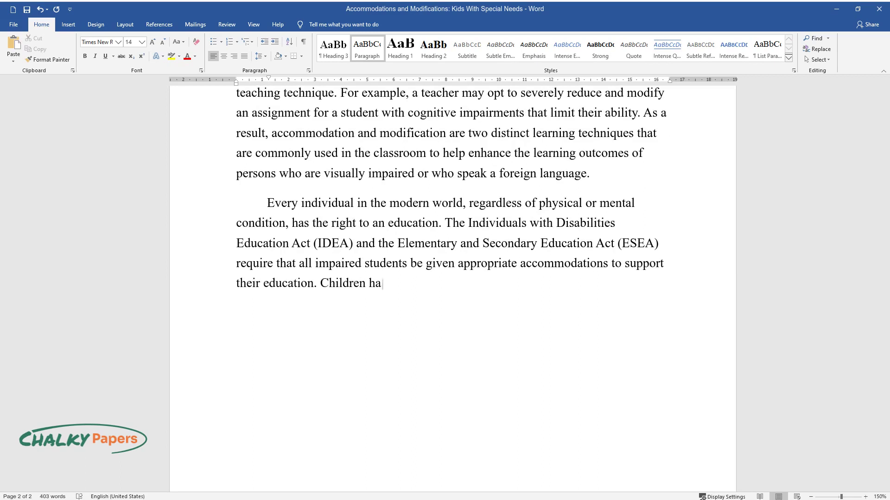
text(ve varying capabilities and abili)
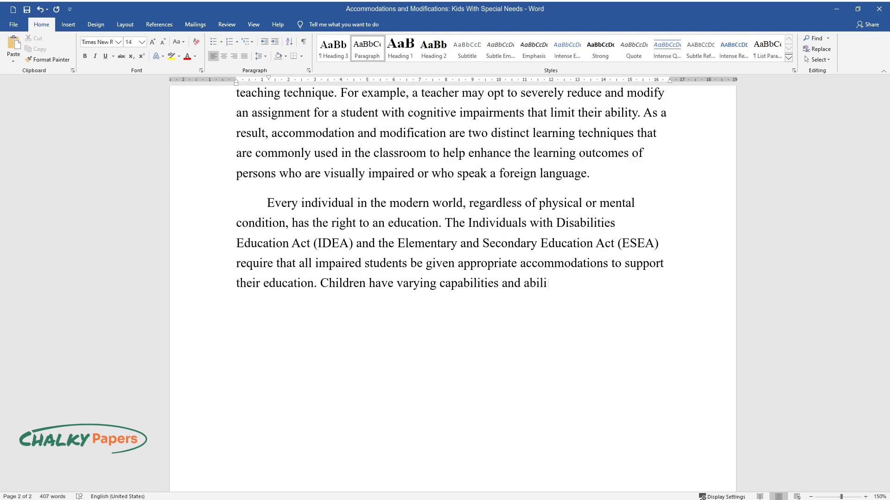
text(ties to grasp new information. Th)
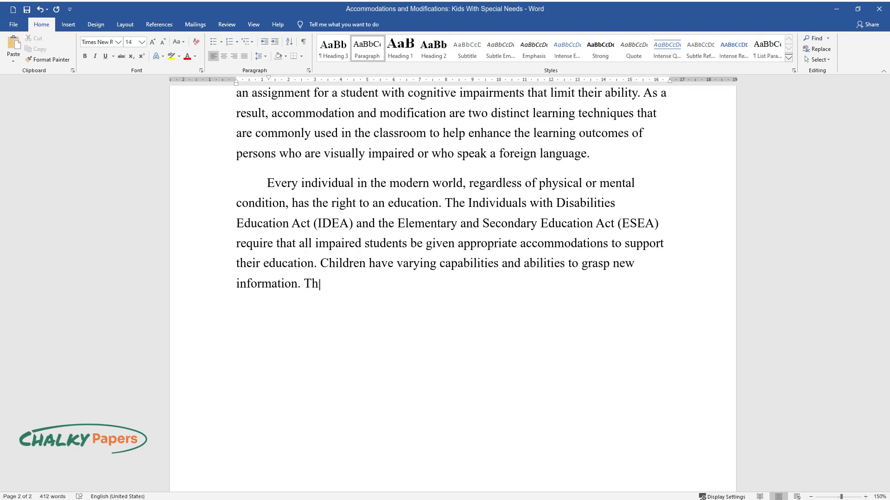
text(is is considerably worse for kids )
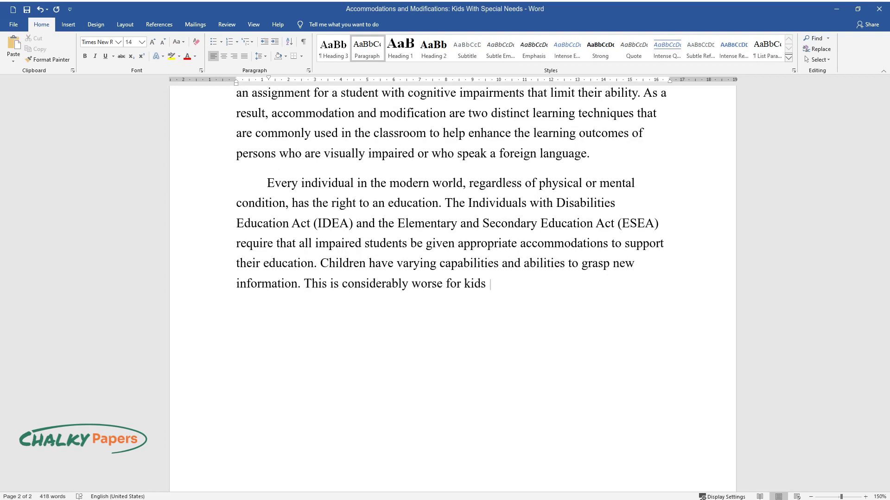
text(with cognitive issues, and their )
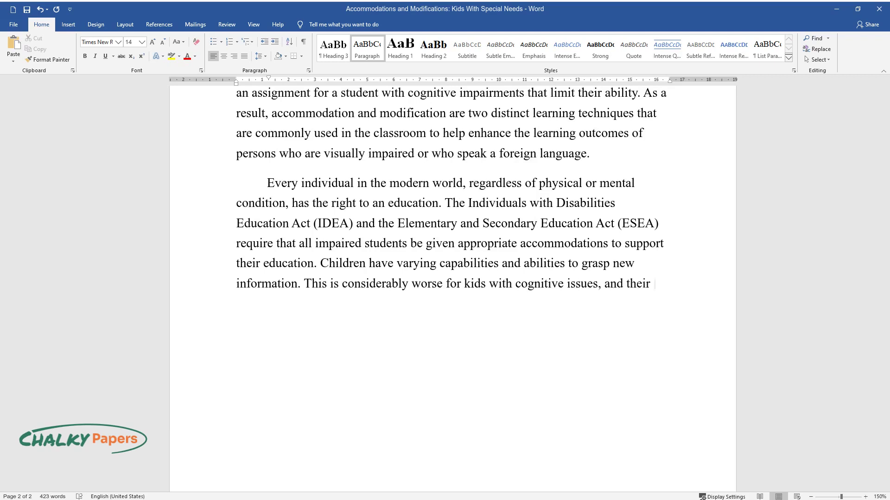
text(instructor must devise other spec)
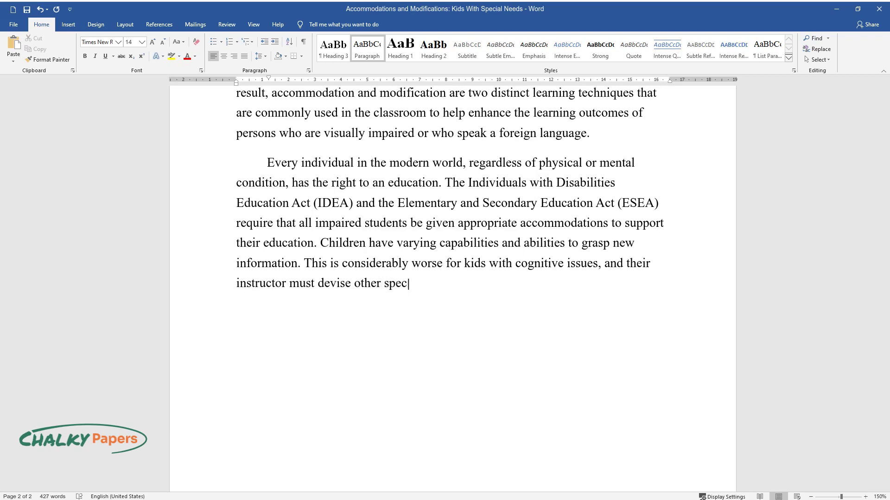
text(ific teaching strategies for this )
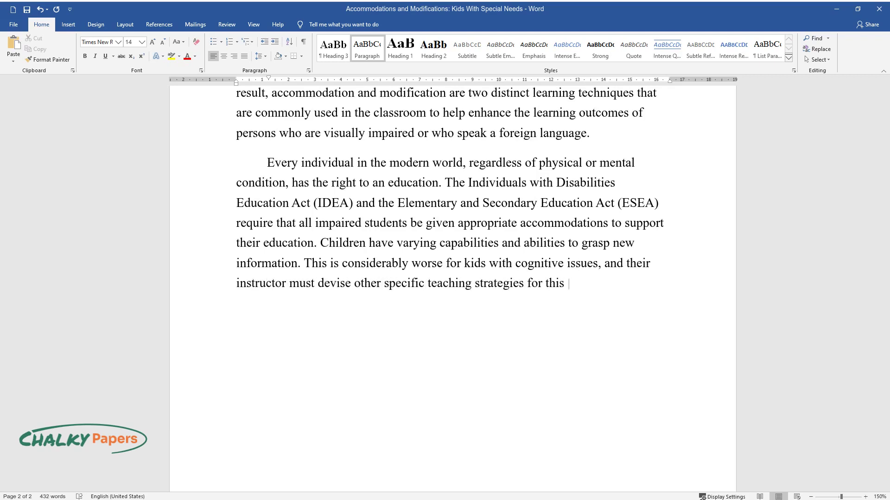
text(group for them to absorb the less)
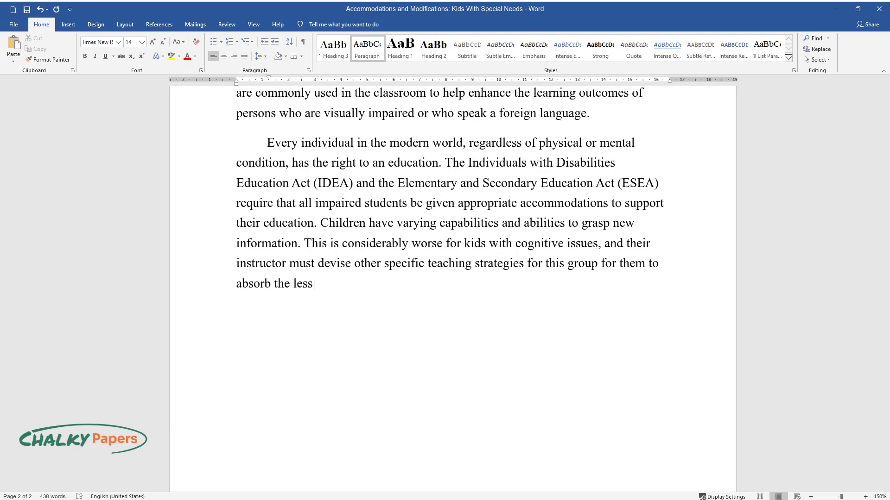
text(on contents. For example, it has )
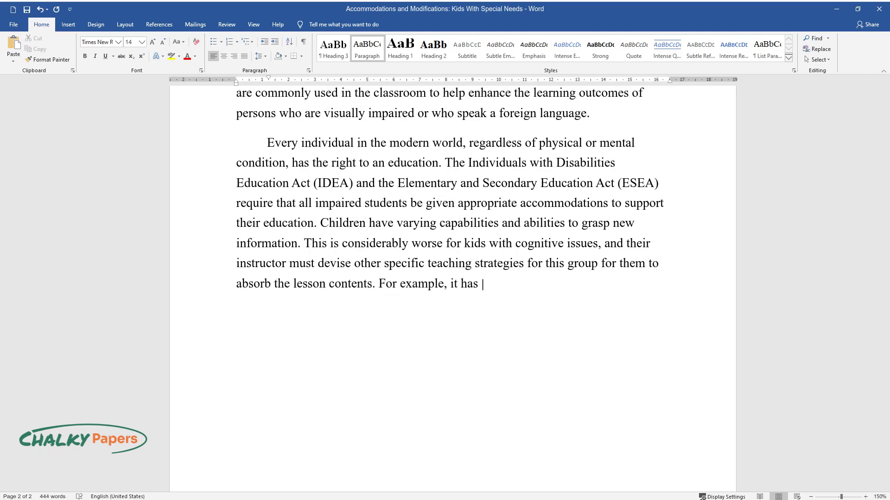
text(been discovered that children wit)
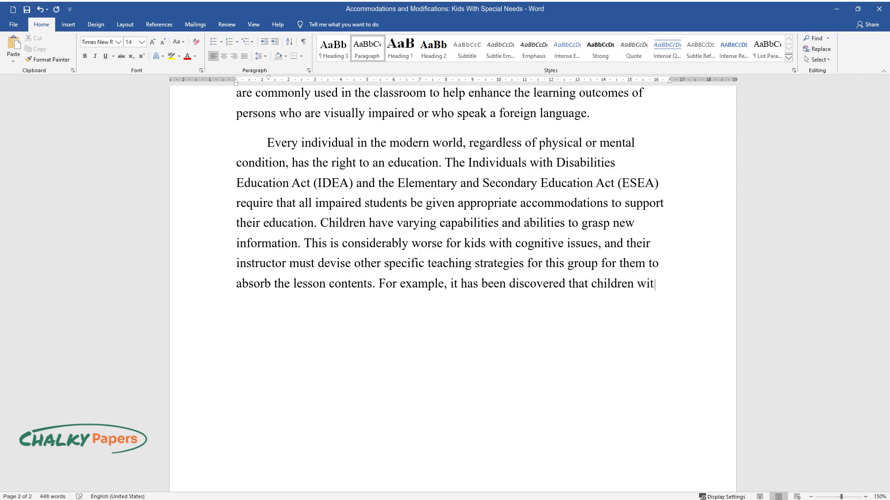
text(h ADHD, dyslexia, and other learni)
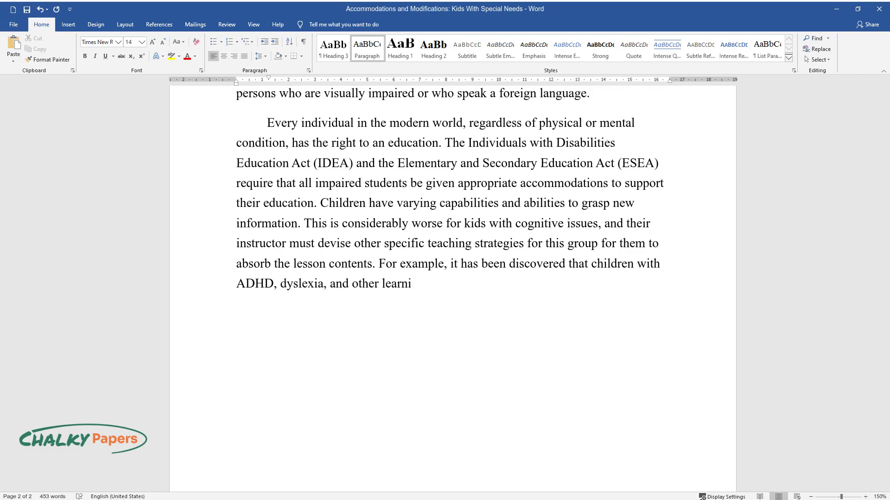
text(ehavioral issues battle feelings such as foolishness, insan)
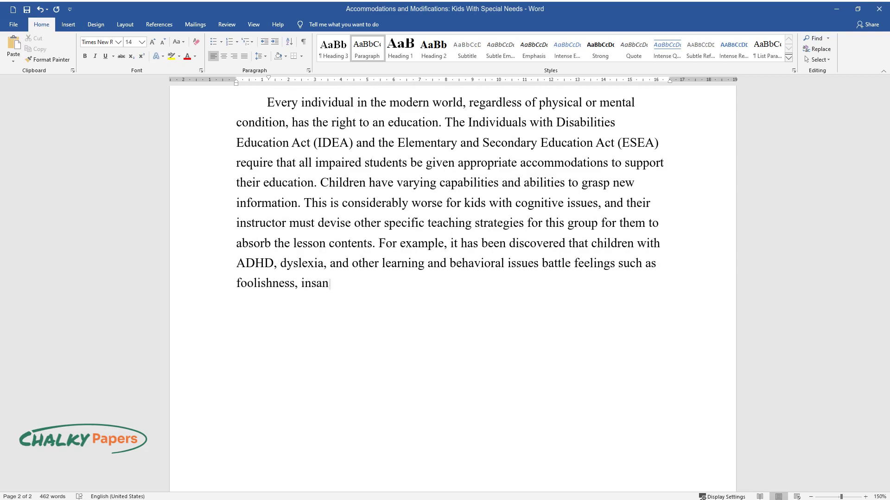
text(ity, and sloth. As a result, educ)
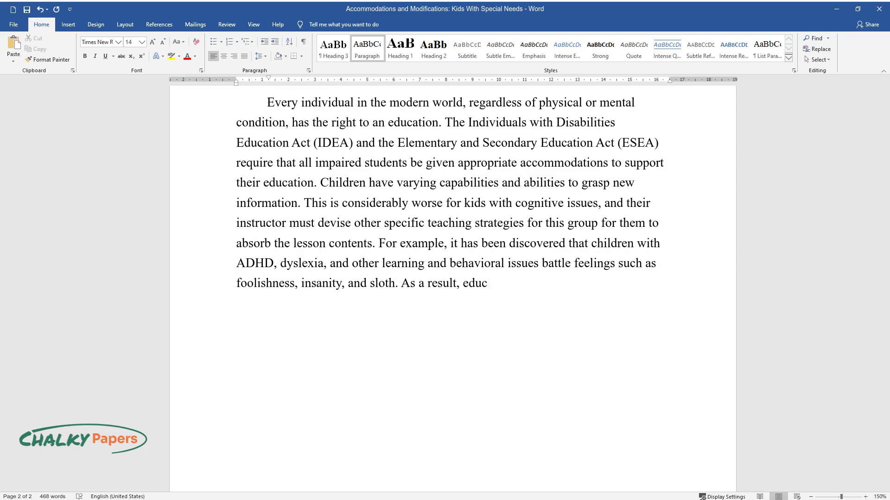
text(ators must address these concerns)
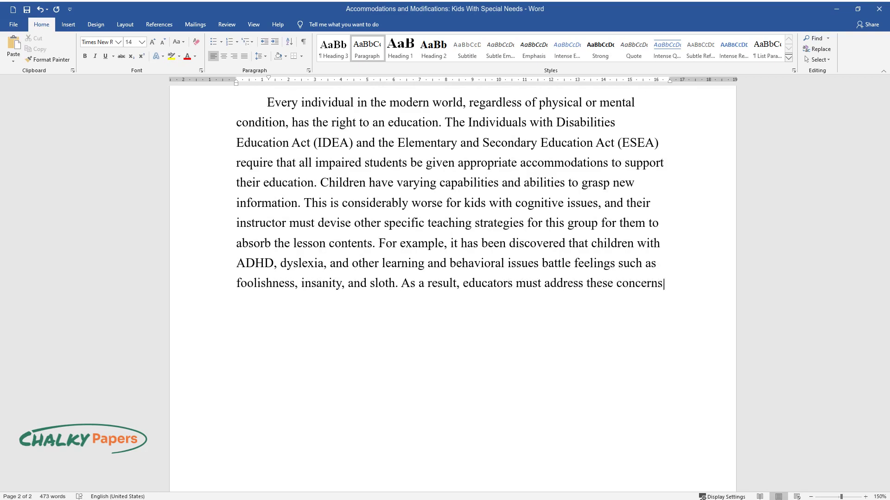
text( in a way that promotes an engagin)
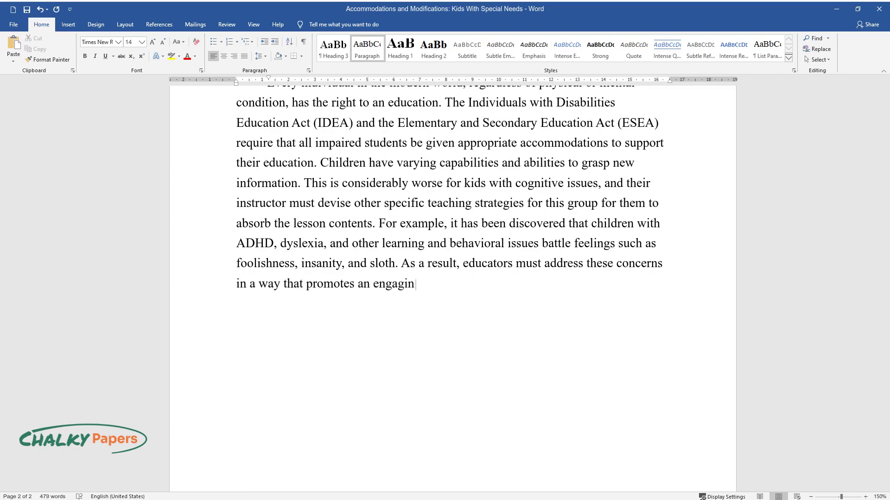
text(g atmosphere. A skilled instructo)
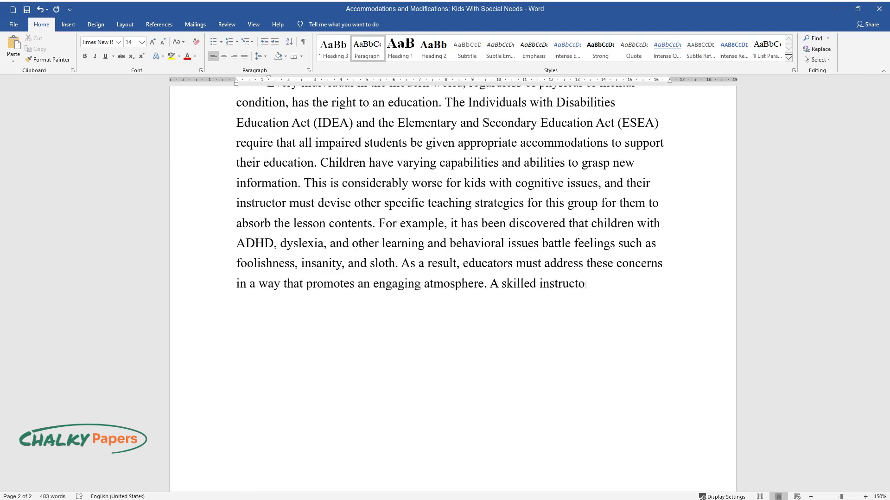
text(r would not separate pupils based on thei)
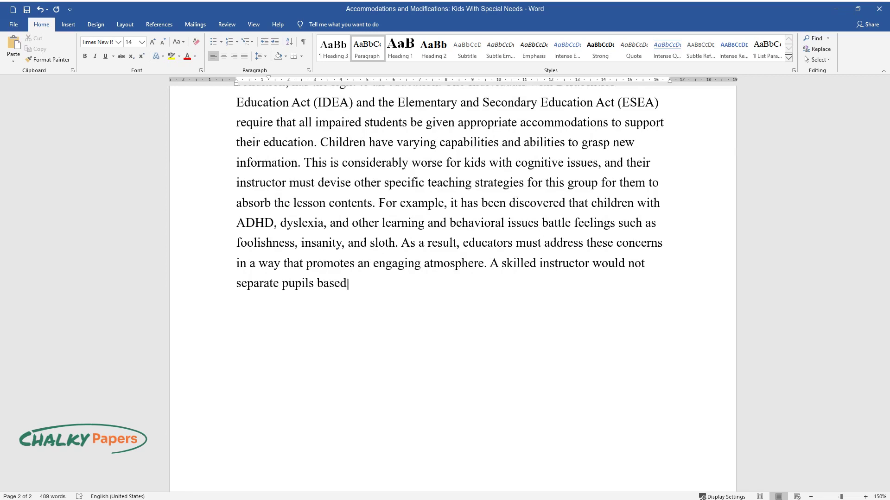
text(r ability and would avoid )
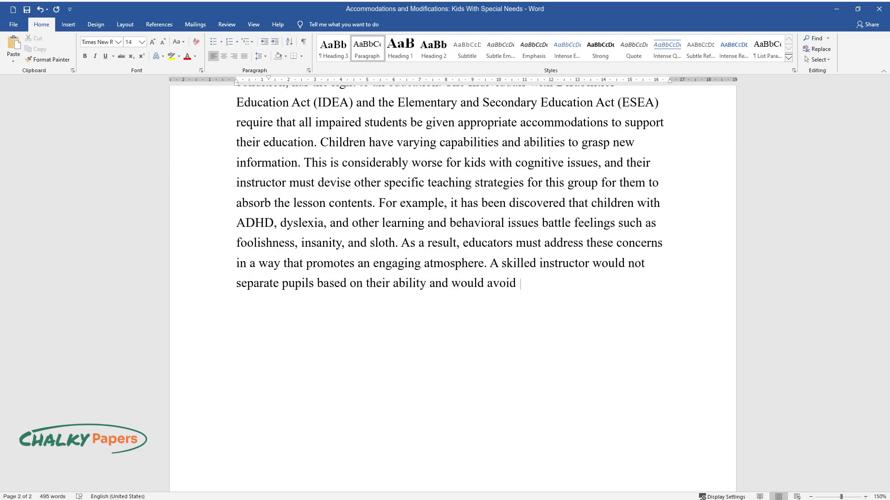
text(using derogatory words when referring to troubled children)
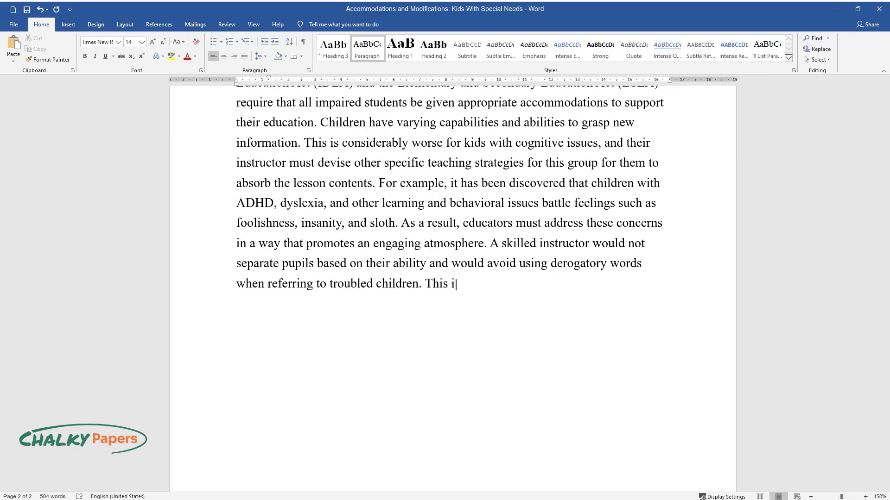
text(. This is significant because harsh langu)
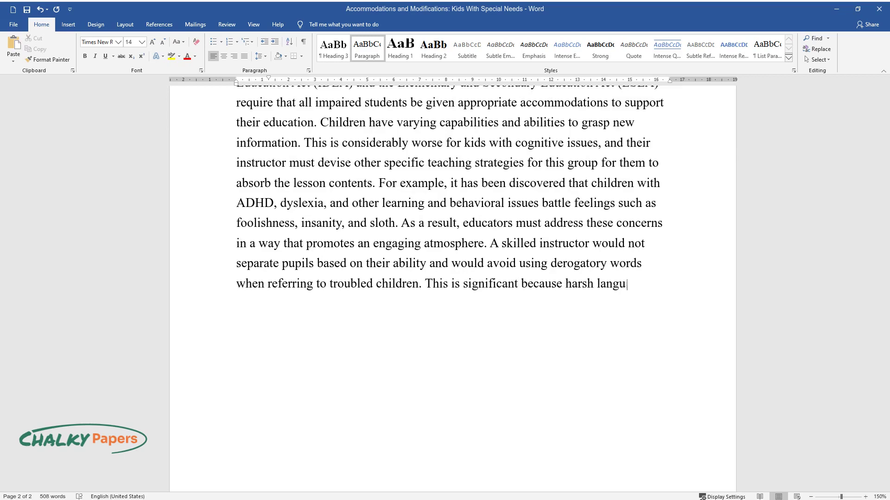
text(age inhibits and hence interferes )
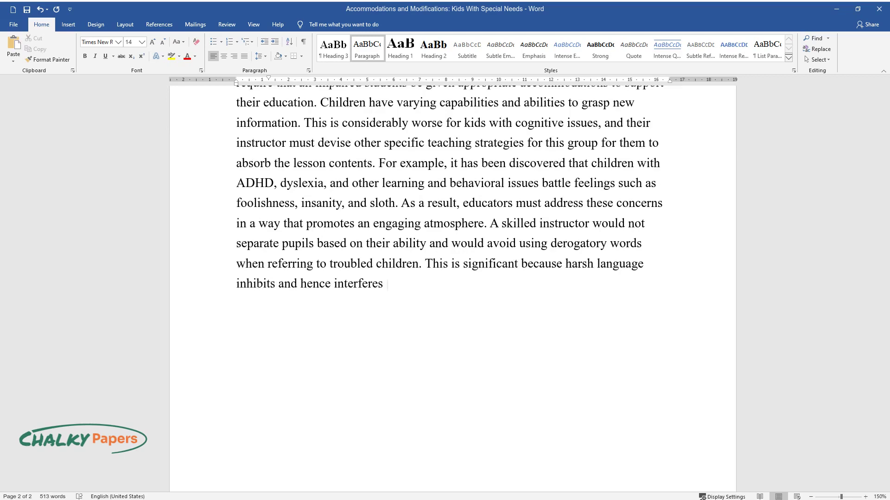
text(with children's learning abilities.)
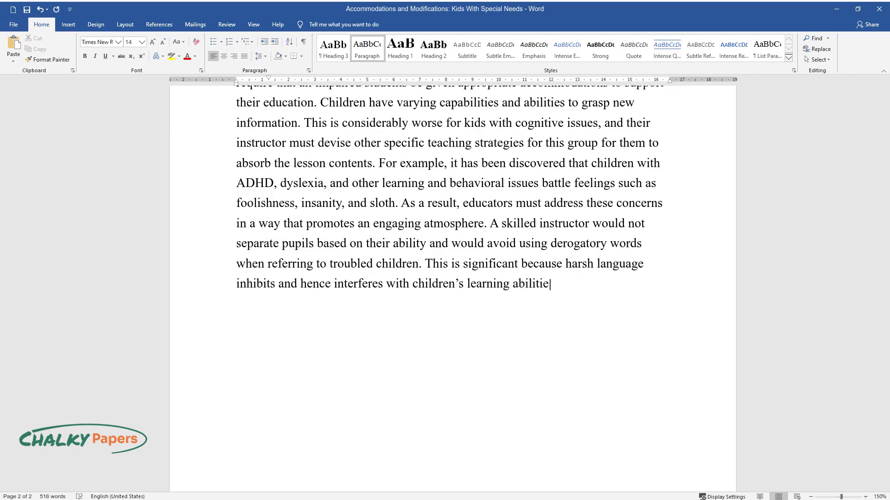
key(Return)
Type the paragraph 'Accommodation for children with special needs…' with visual-impairment and ADHD examples.
text(Accommod)
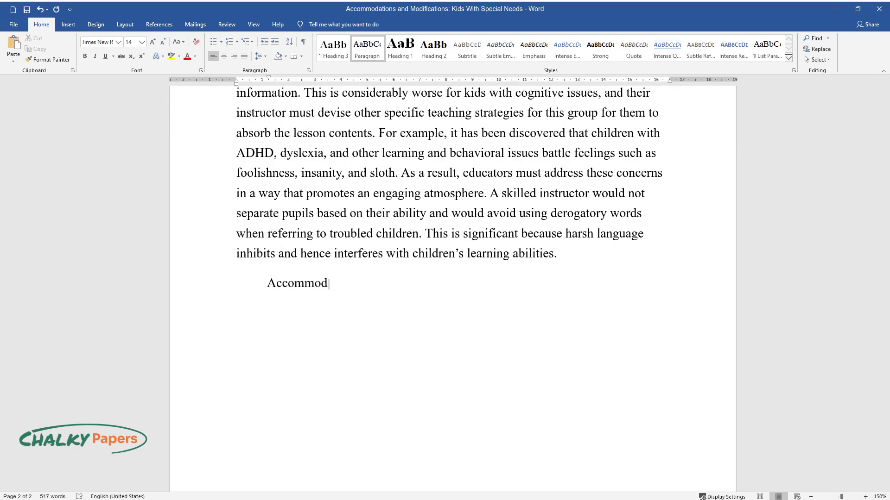
text(ation for children with special ne)
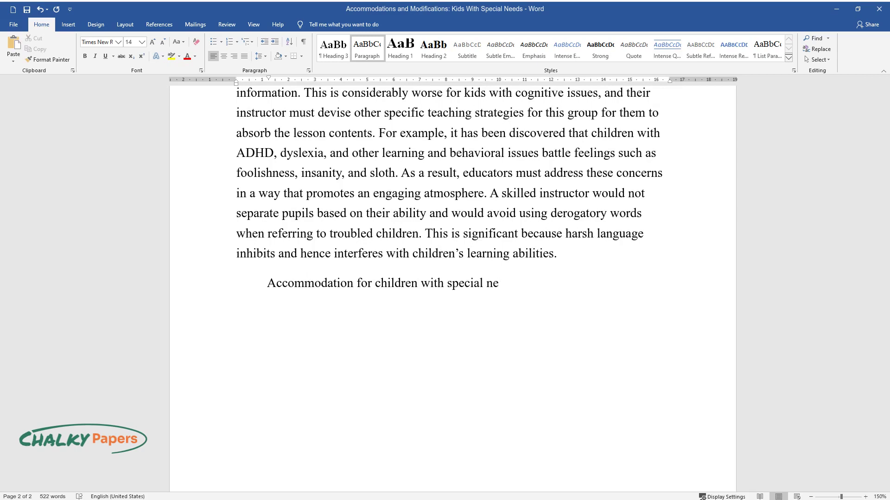
text(eds is required in the majority of learning)
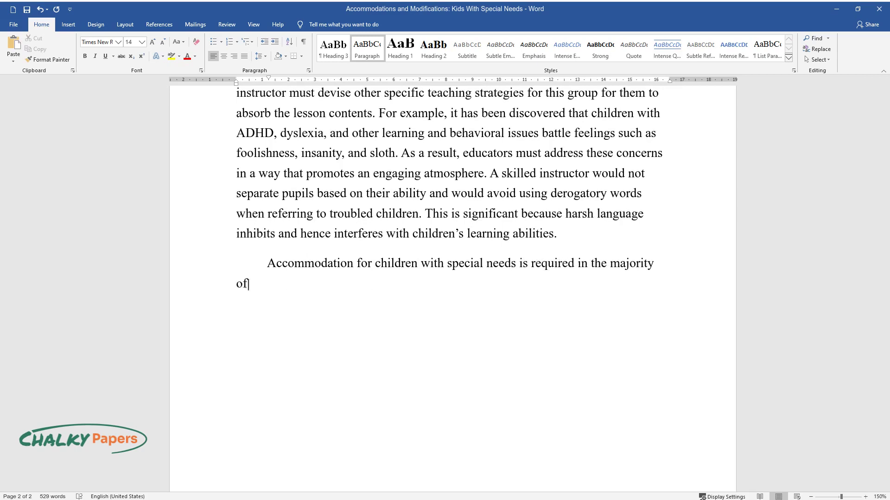
text( institutions since these)
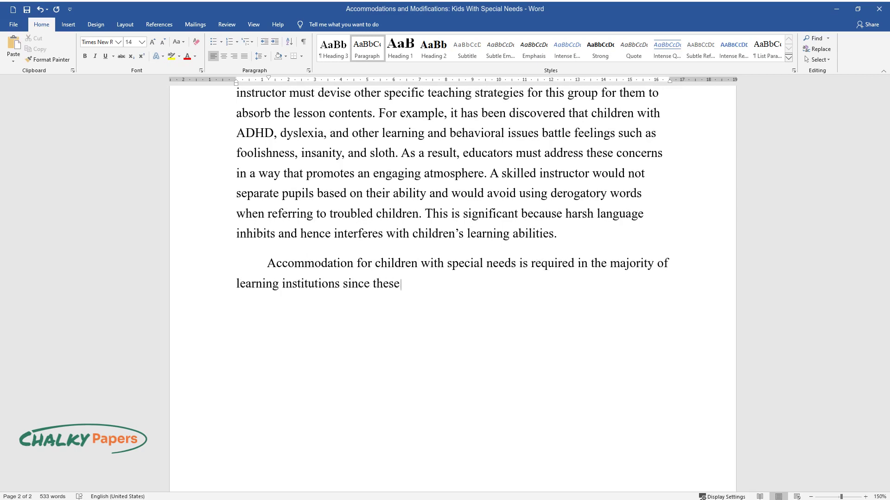
text( programs enable pupils to overco)
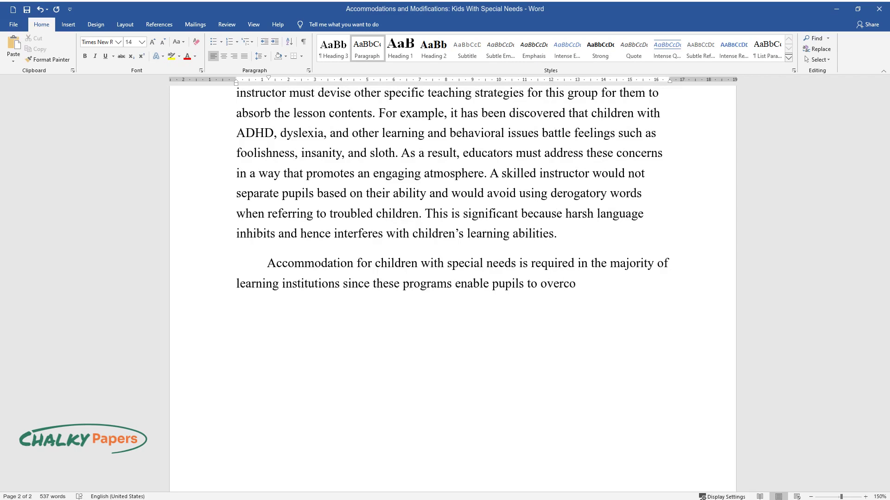
text(me barriers to successful learning.)
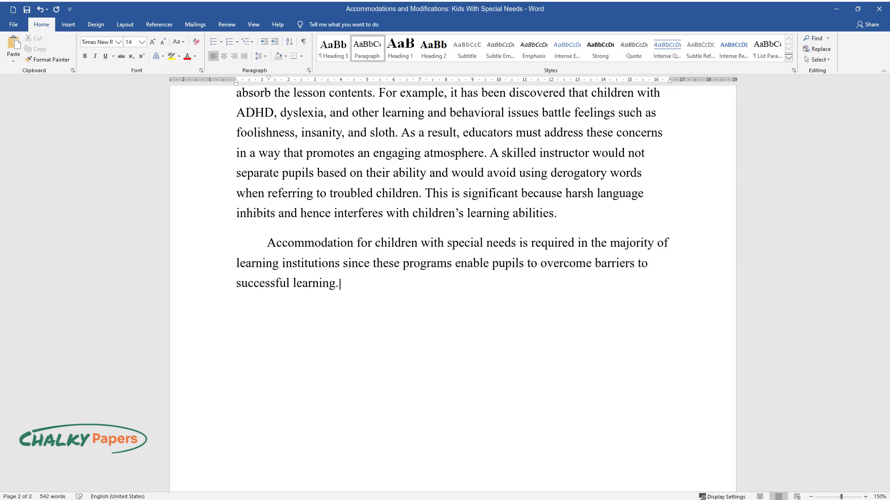
text( Whether it is informed of instruc)
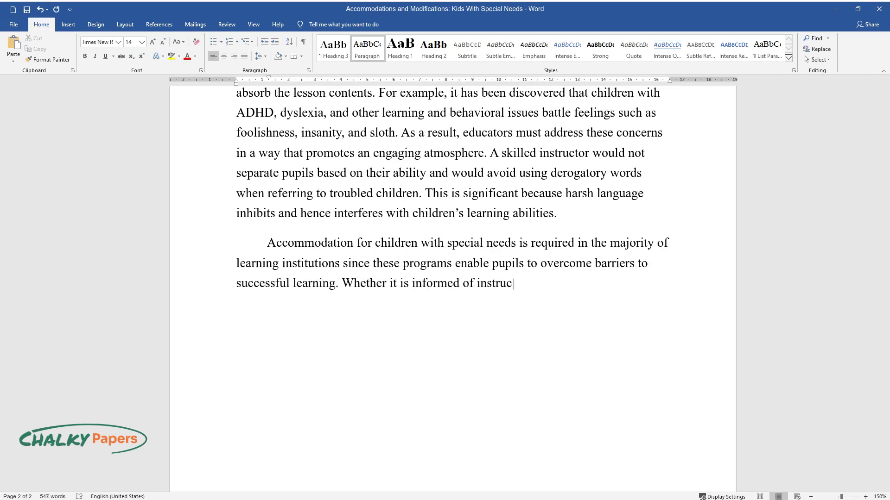
text(tional or testing modifications, the chang)
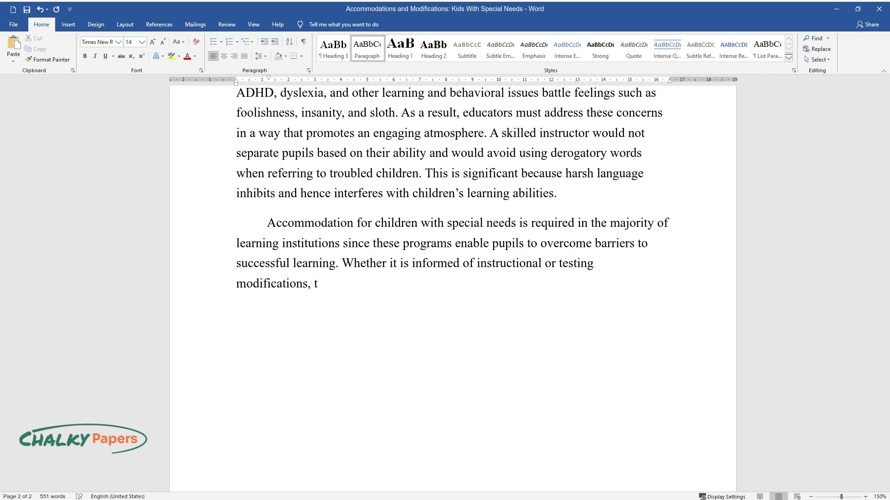
text(e in teaching delivery by)
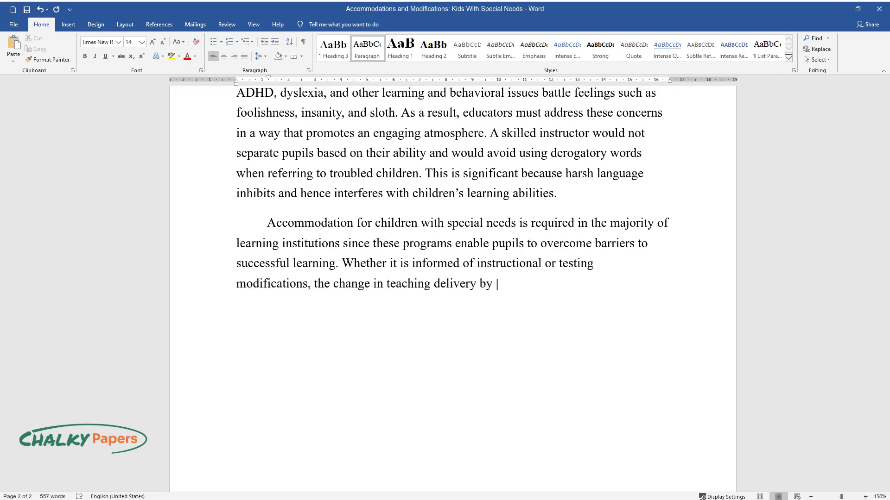
text(efiting b)
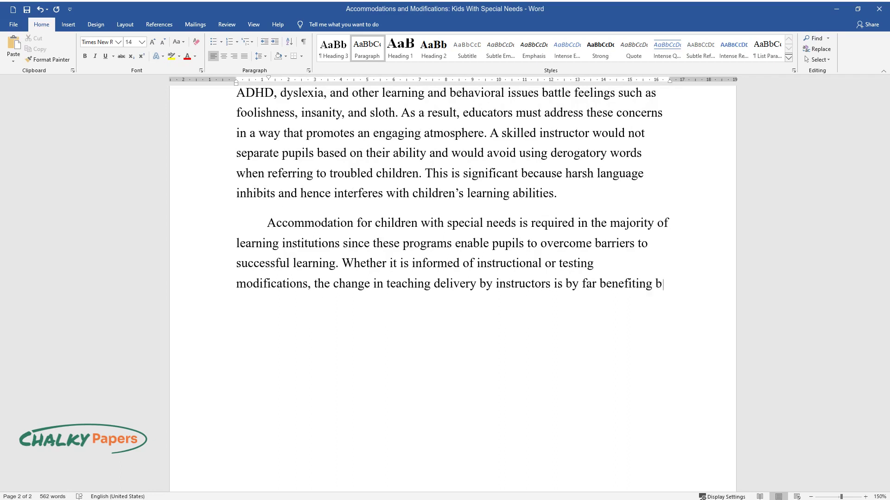
text(oth regular and special needs students. Abedi identifies some of th)
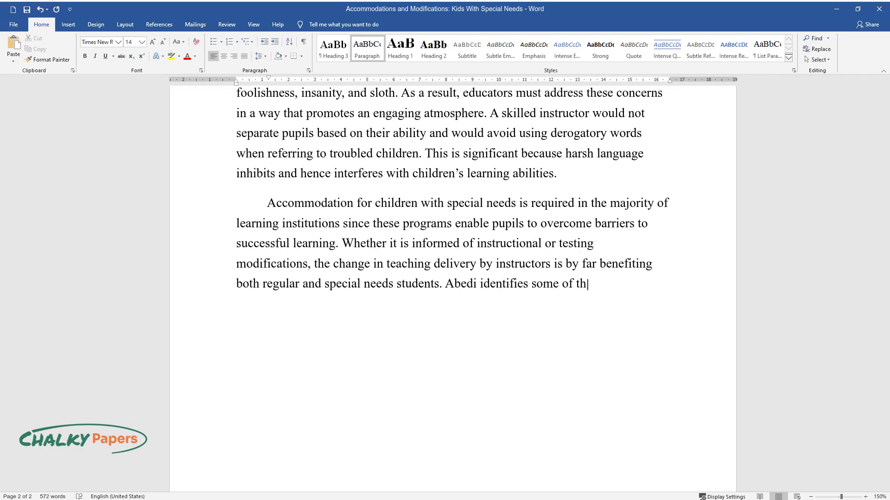
text(e classroom accommodation)
text(s that as)
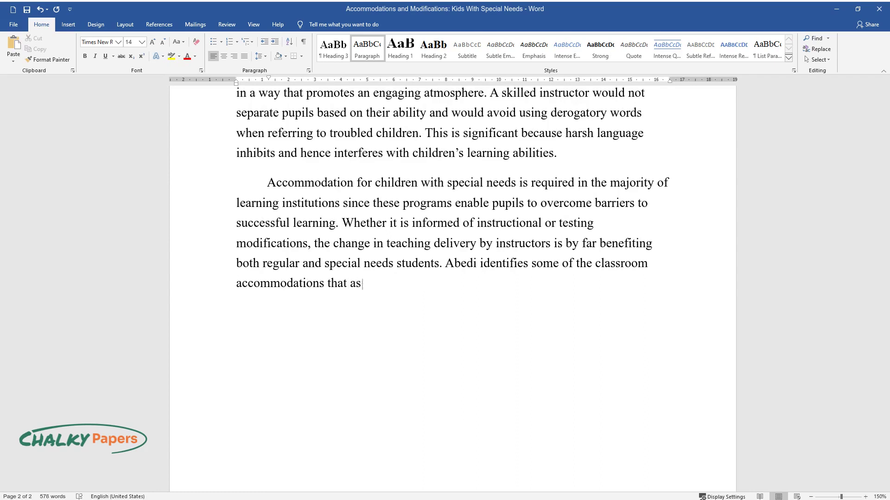
text(sist impaired pupils in matching t)
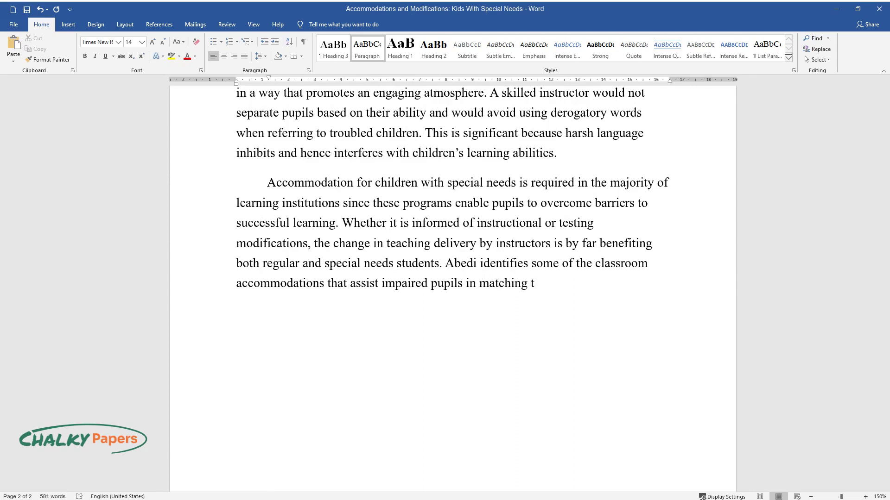
text(he performance of their peers. The accommodations identified)
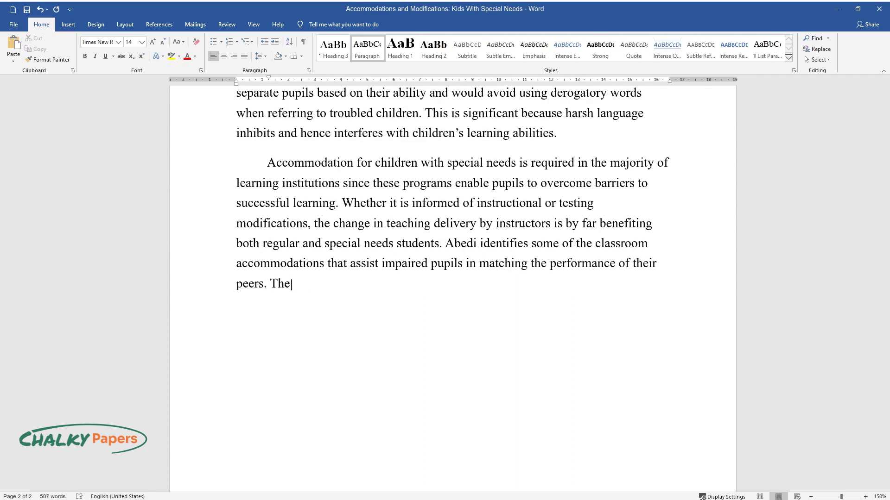
text( for vis)
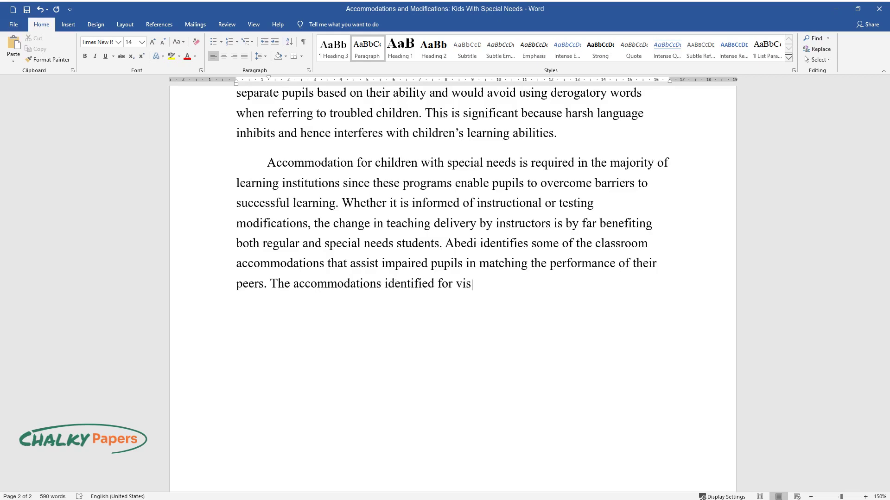
text(ually challenged children include )
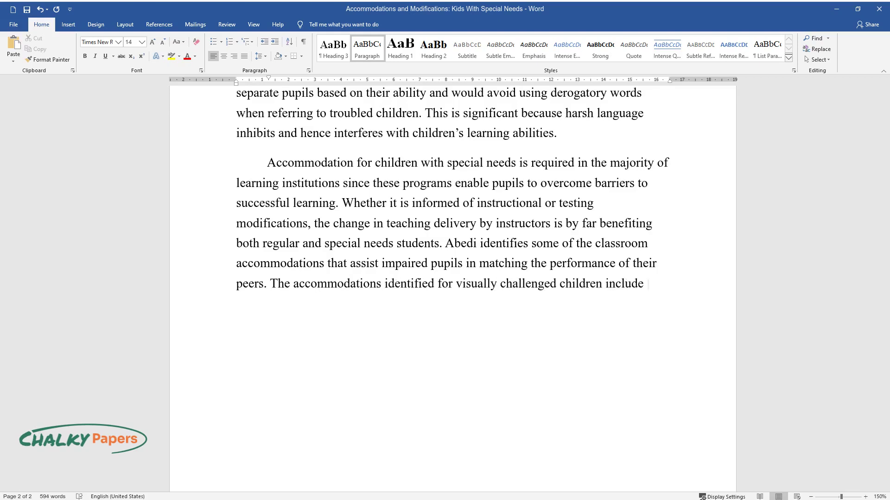
text(audio versions of the text, big pr)
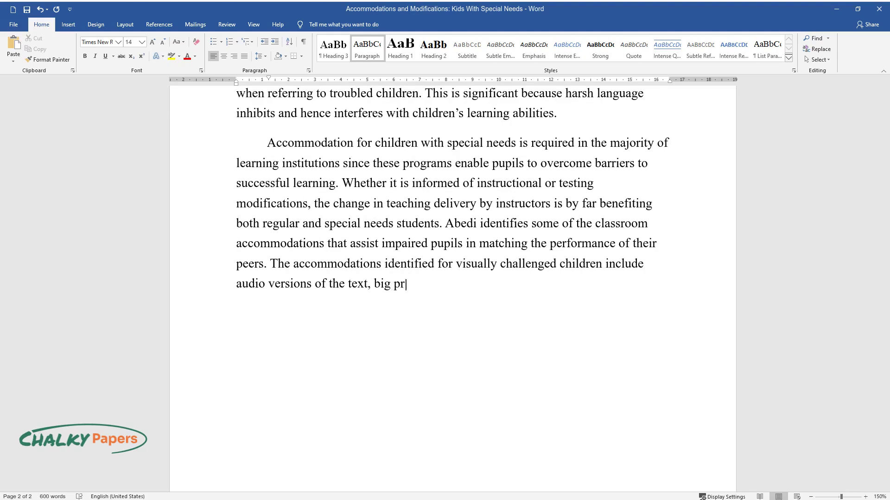
text(int material, and braille material)
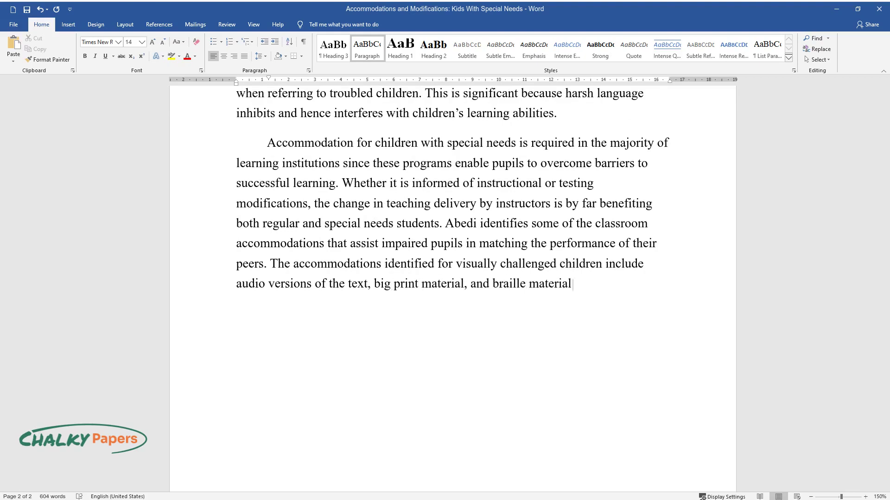
text(s, which have enhanced the)
text(ir perfo)
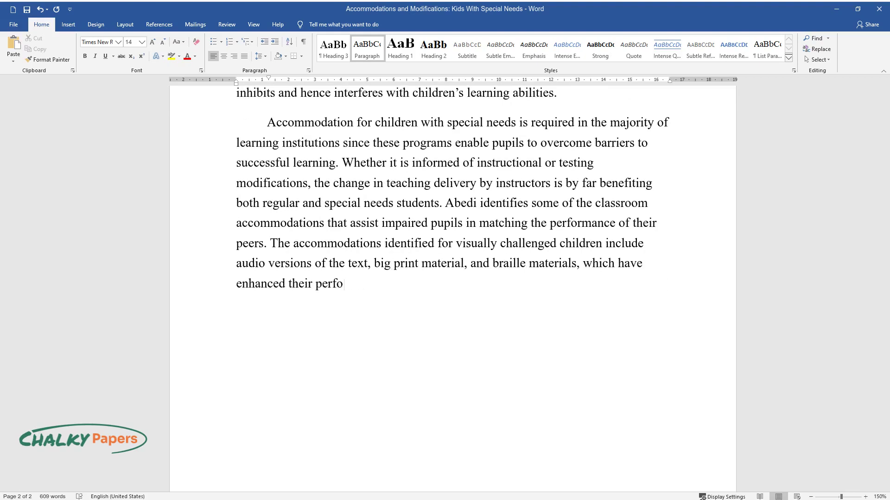
text(rmance. Various populations that require specific teaching strateg)
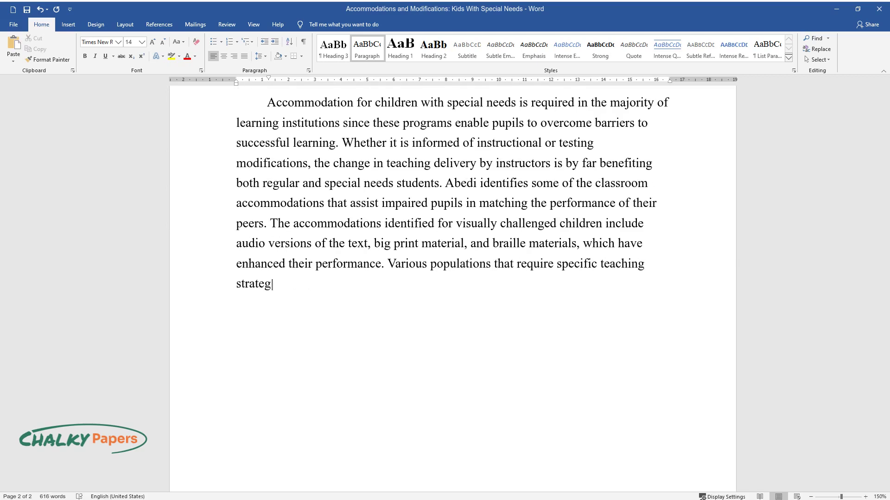
text(ies include children with other lear)
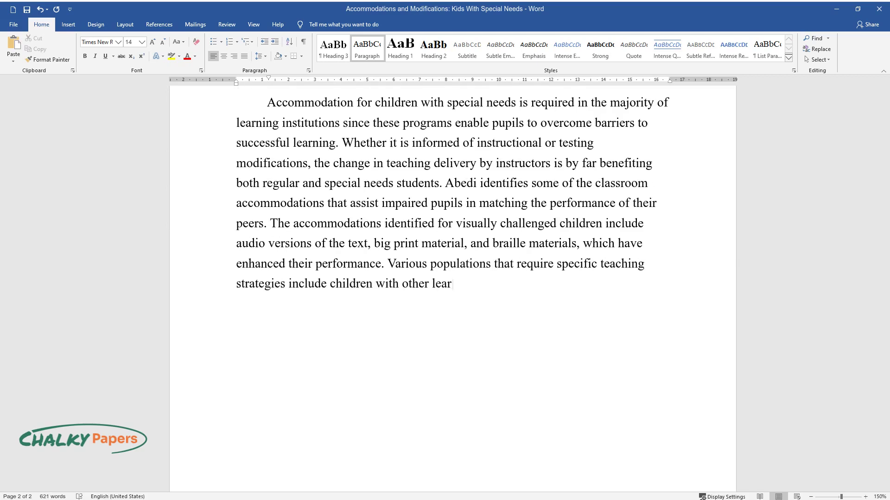
text(ning difficulties, such as the in)
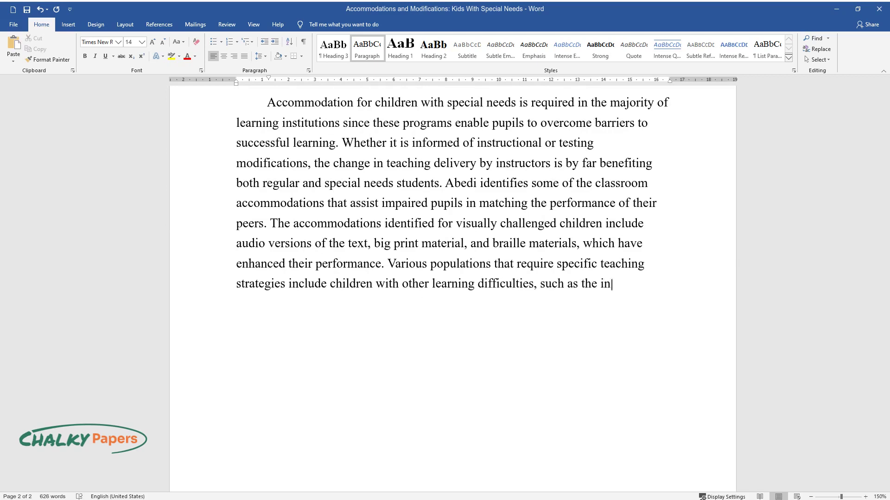
text(ability to read t)
text(ext. Some of the )
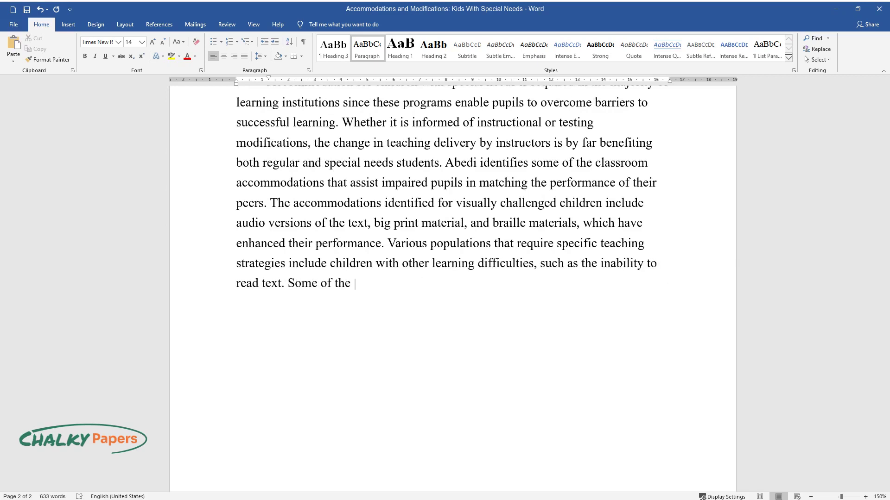
text(strategies that have assisted th)
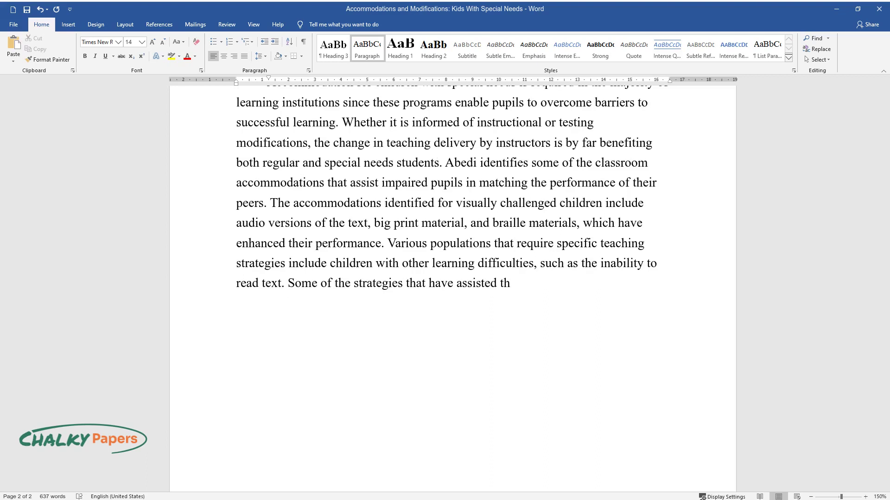
text(is vulnerable demographic include th)
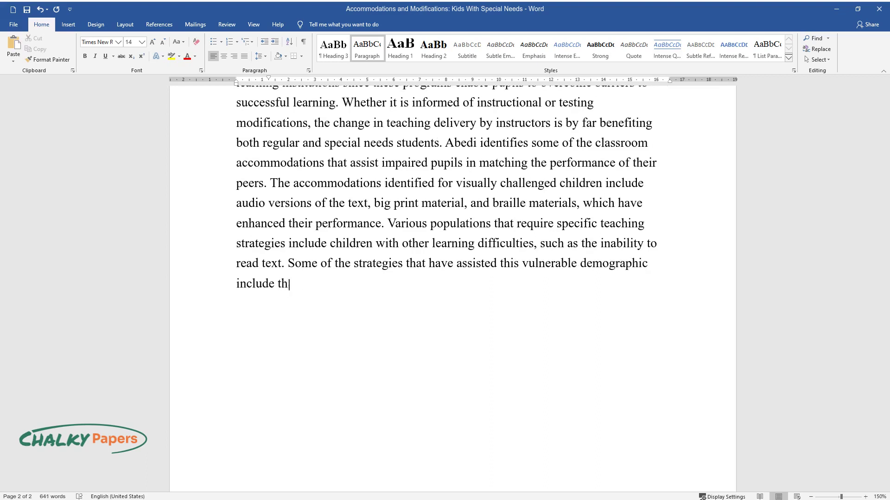
text(e distribution of audiobooks and t)
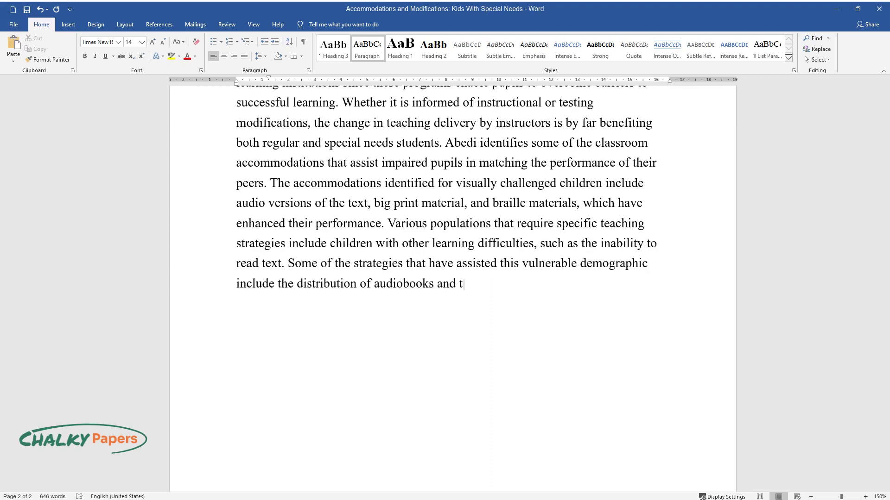
text(he availability of text-to-speech)
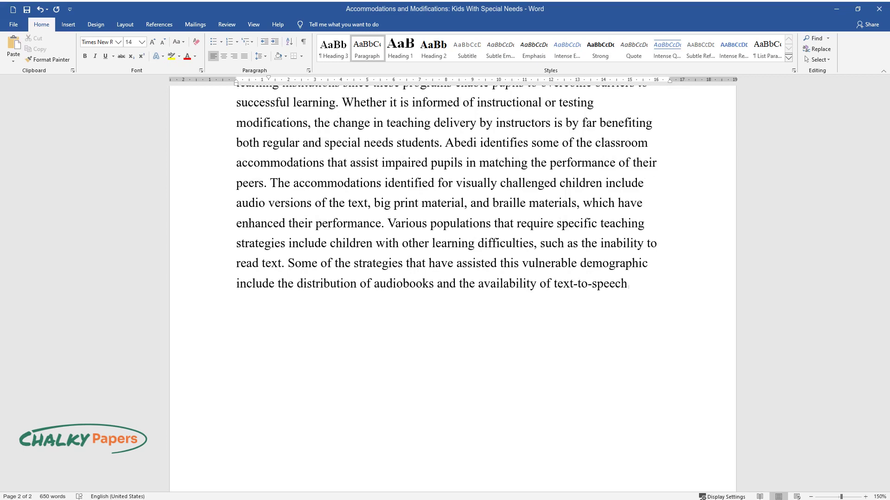
text( software. Accommodation strategi)
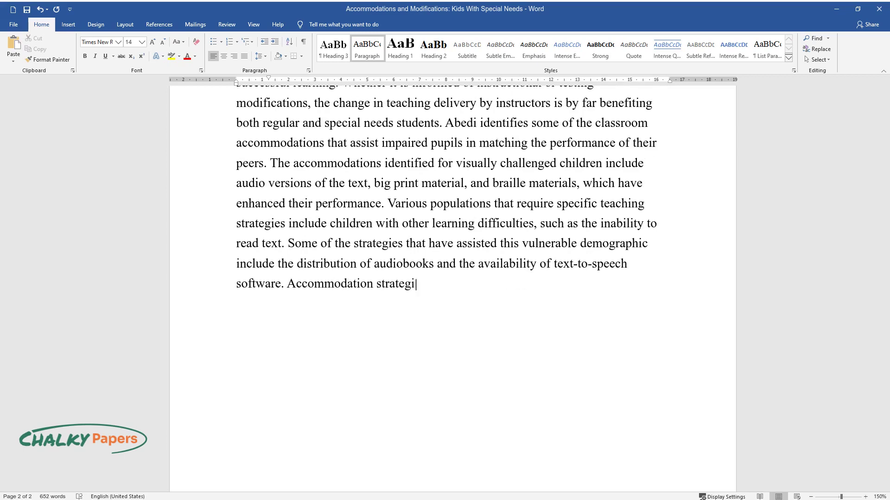
text(es have assisted children with ADHD)
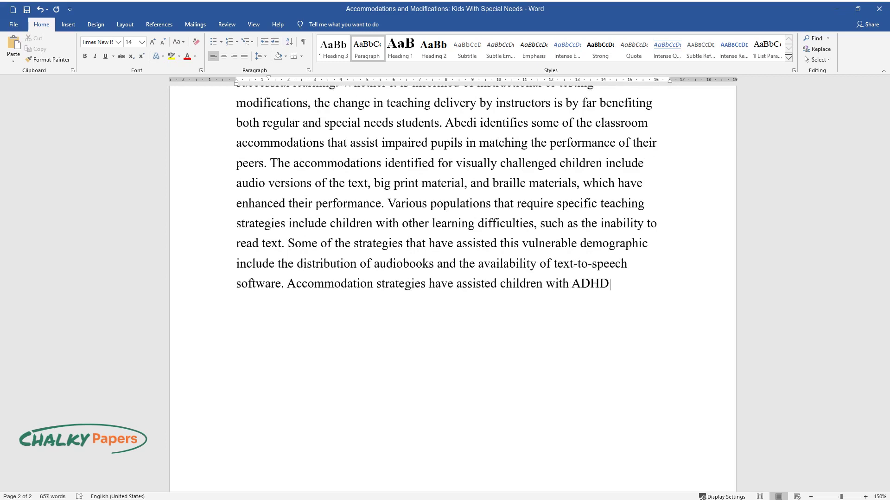
text(. According to Abedi, frequent pau)
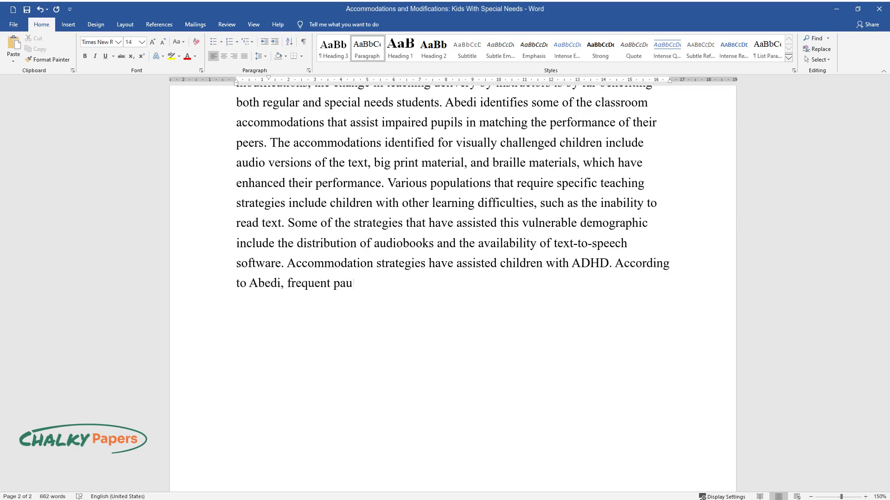
text(ses during lesson delivery are on)
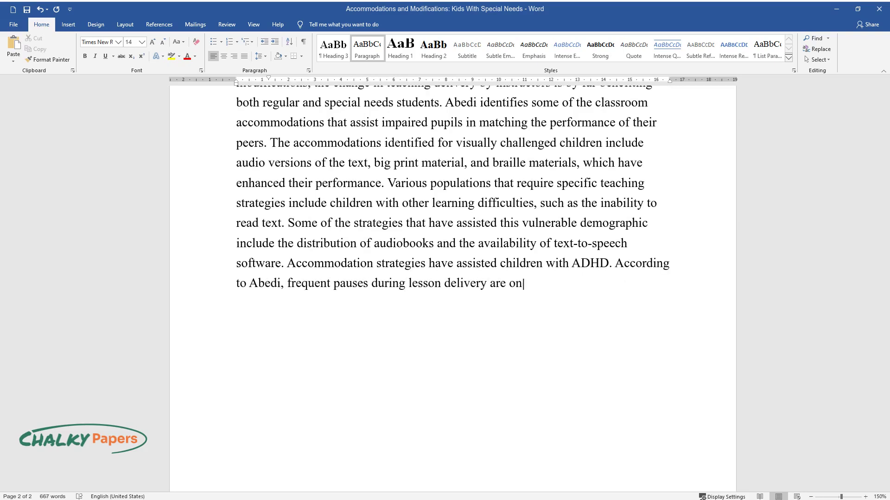
text(e approach to improving the academ)
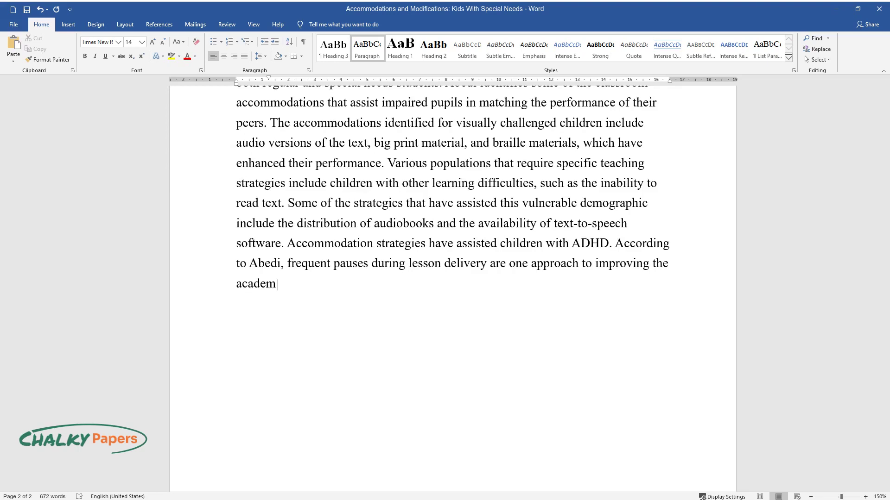
text(ic performance of children with AD)
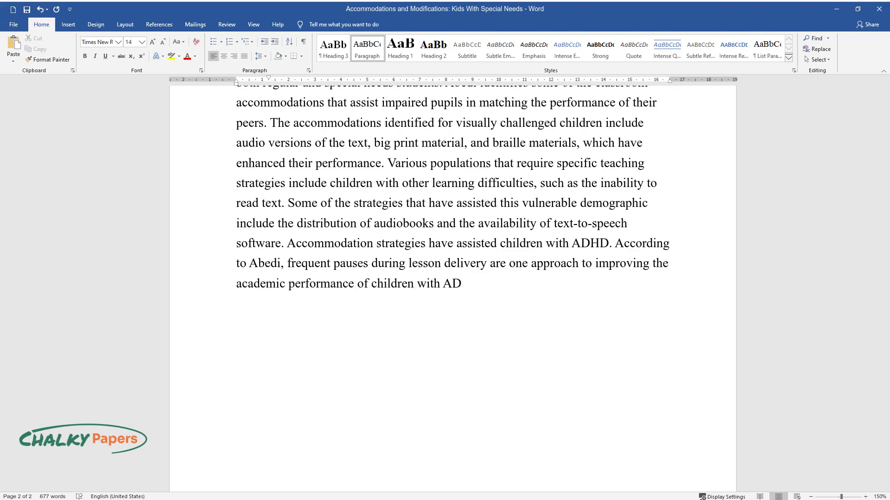
text(HD. Other study investigations on )
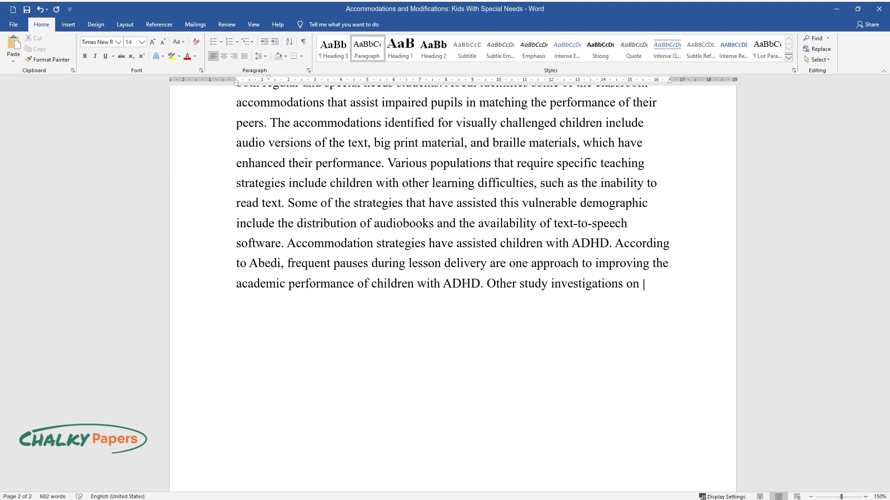
text(the subje)
text(ct have also agreed that )
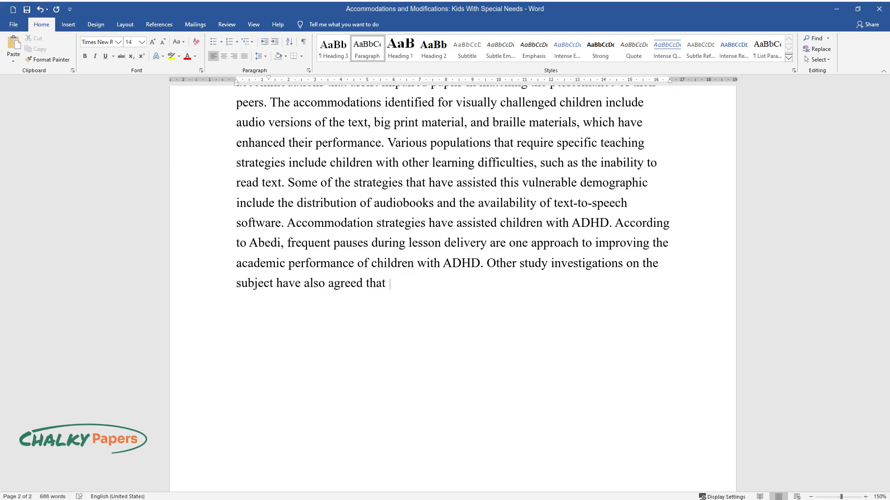
text(directly marking answers in the exam booklet as opposed to using bub)
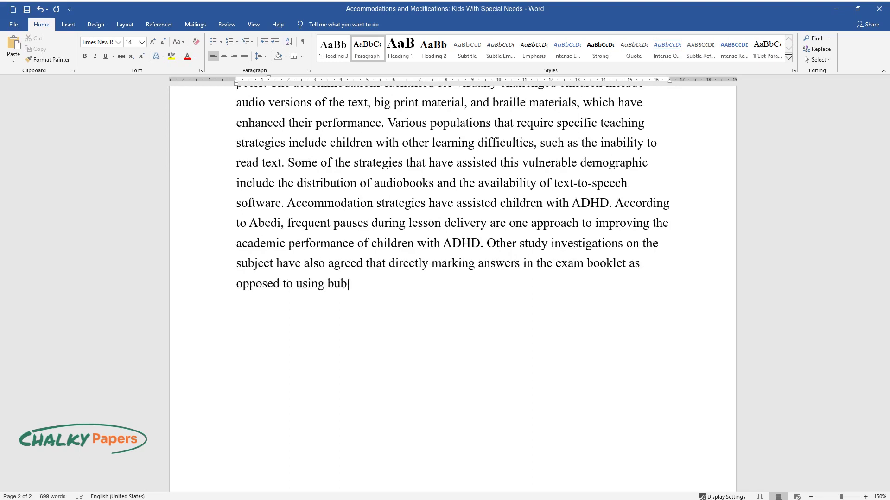
text(ble replies enhanced ADHD recall.)
Add the paragraph 'Finally, children with orthopedic impairments…' on oral responses and voice-to-text software.
key(Return)
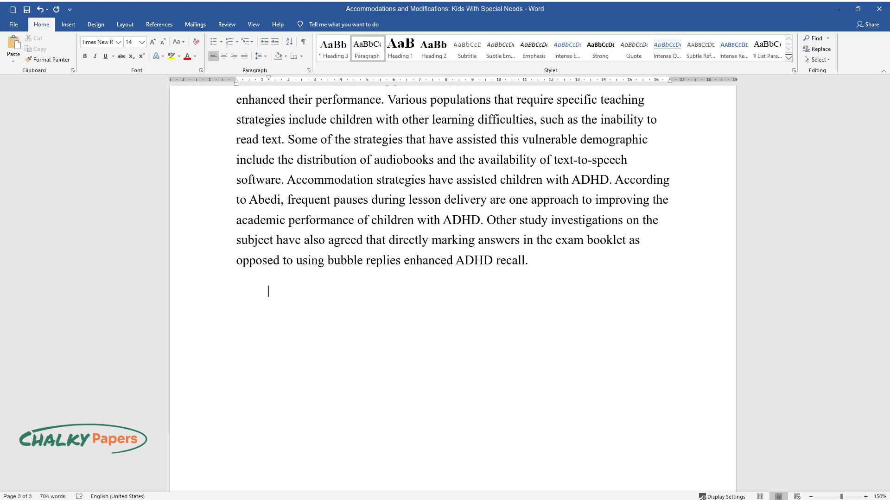
text(Finally)
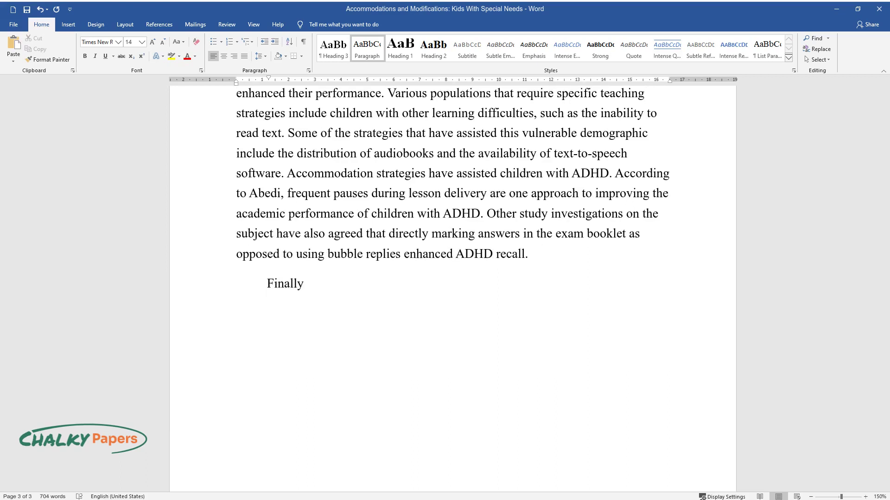
text(, children with orthopedic impairmen)
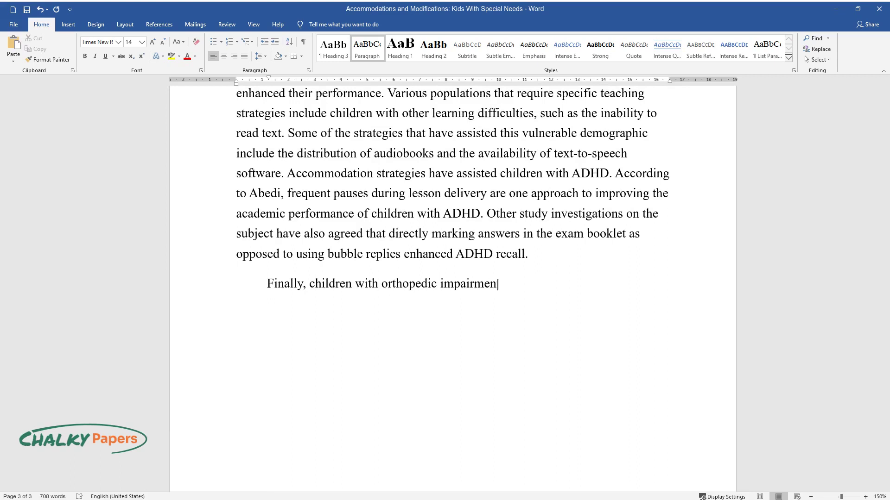
text(ts are an important category of pupi)
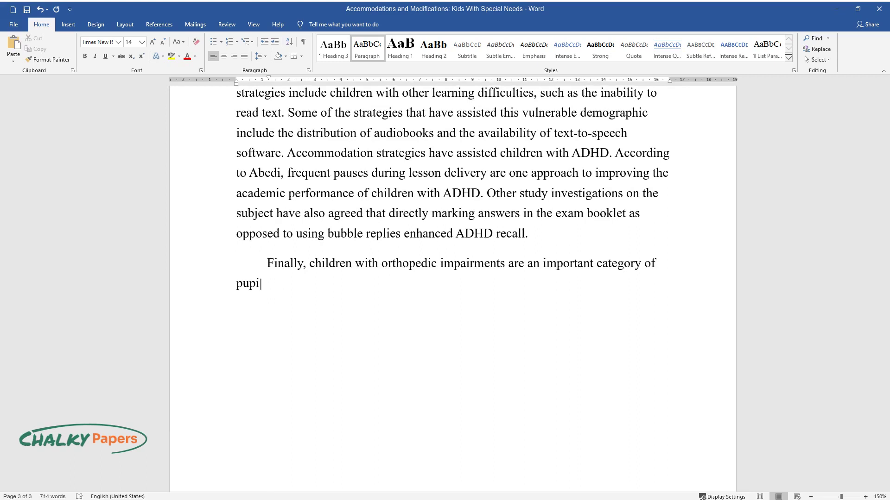
text(ls who need accommodations to help t)
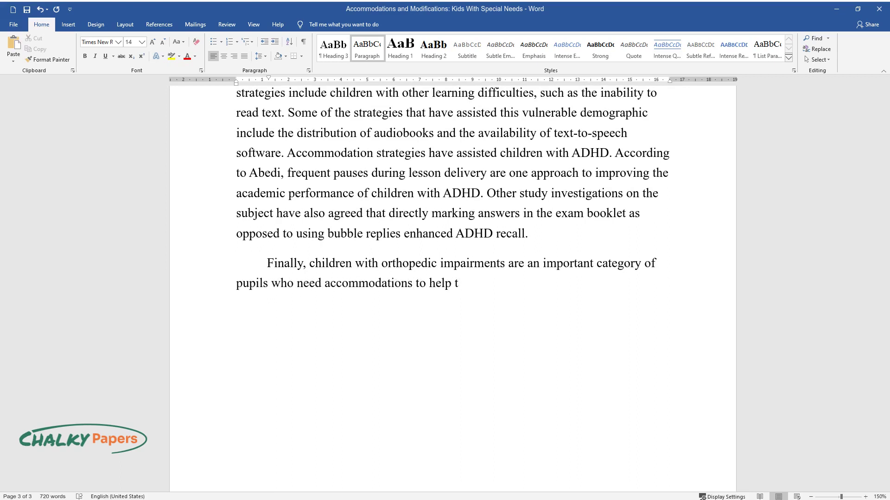
text(hem study. This is a group that has)
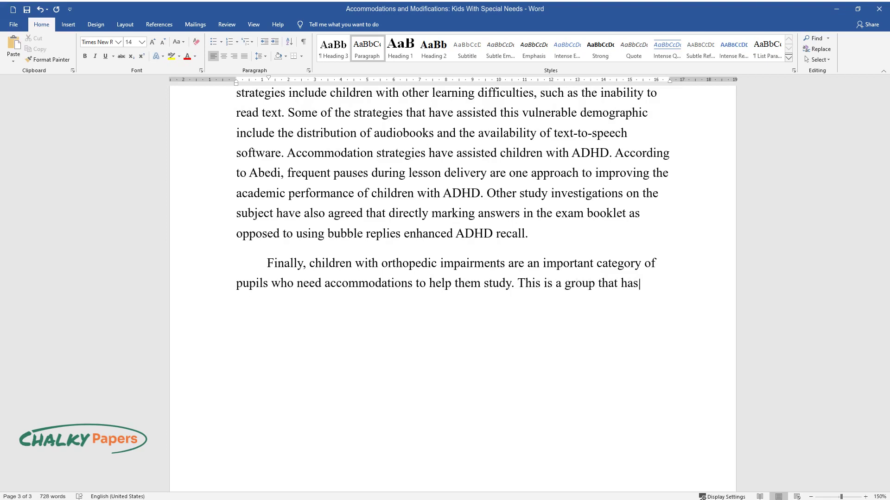
text( difficulty writing down replies dur)
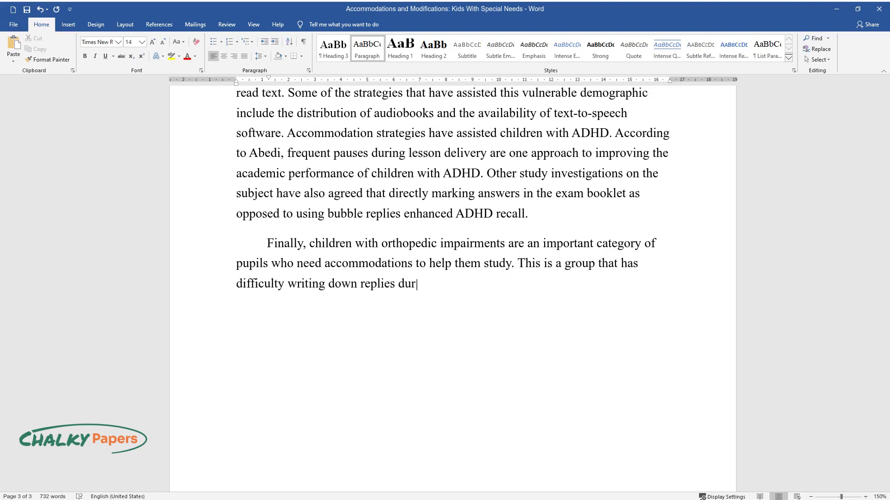
text(ing learning and evaluation periods.)
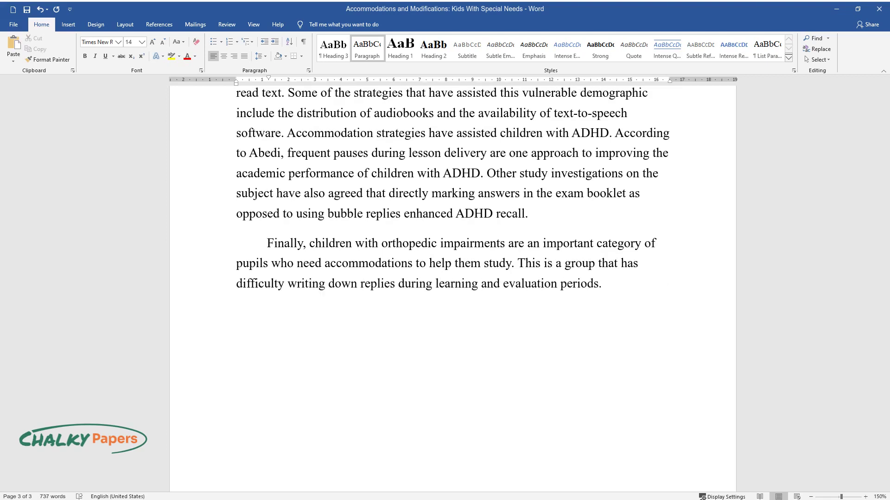
text( The use of oral response and voice)
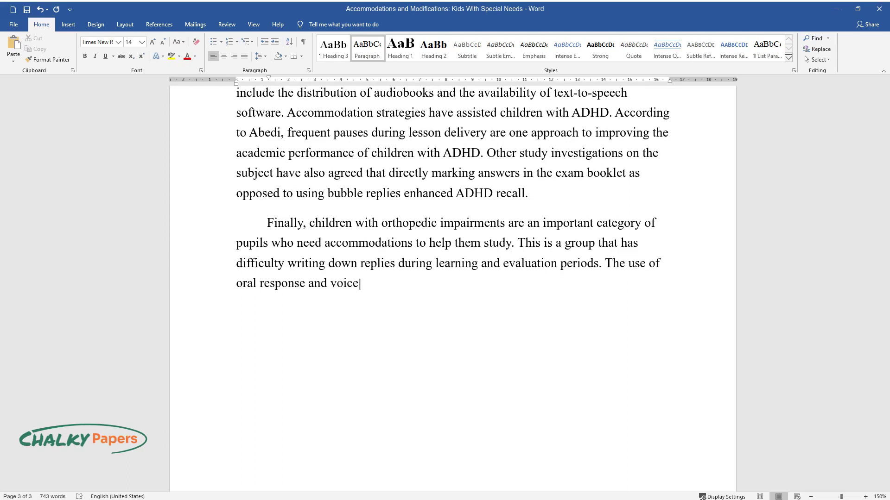
text(-to-text software has been determine)
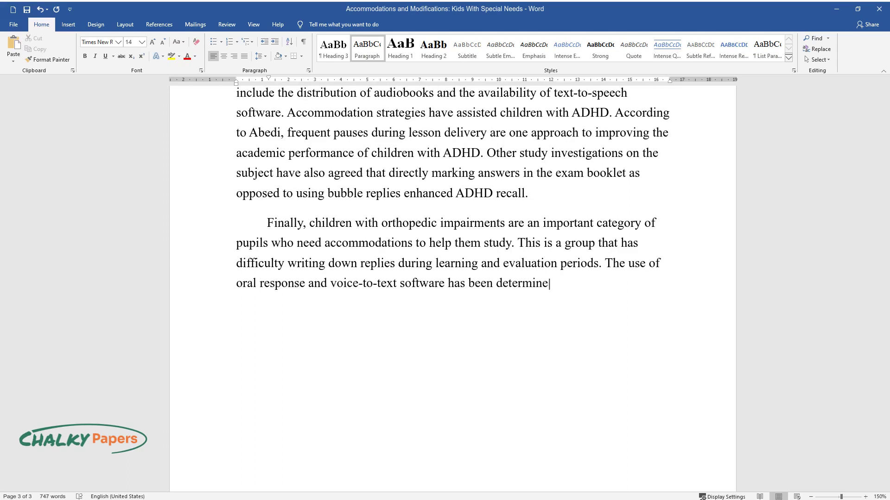
text(d to be the most effective technique to assis)
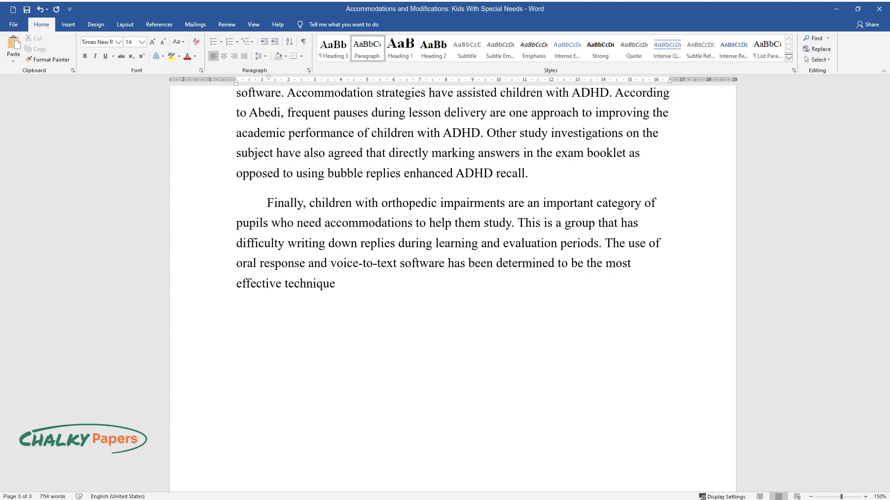
text(t these children to learn. )
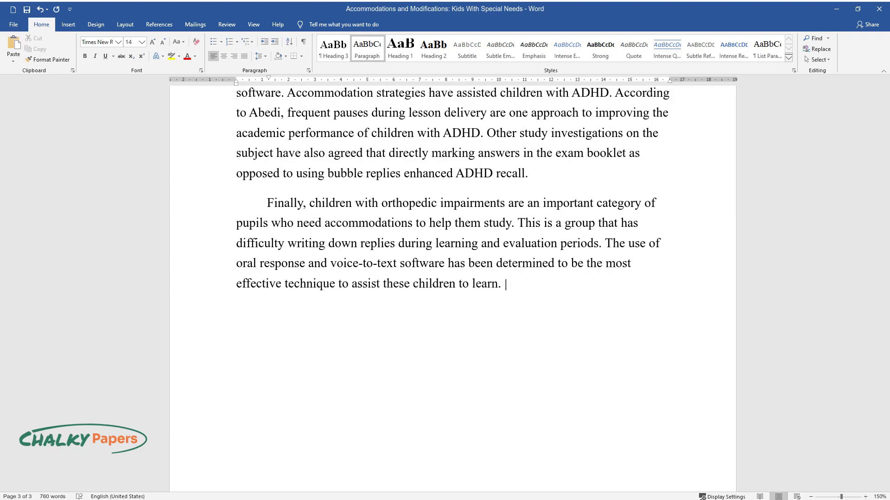
text(This is true because, despite their incapaci)
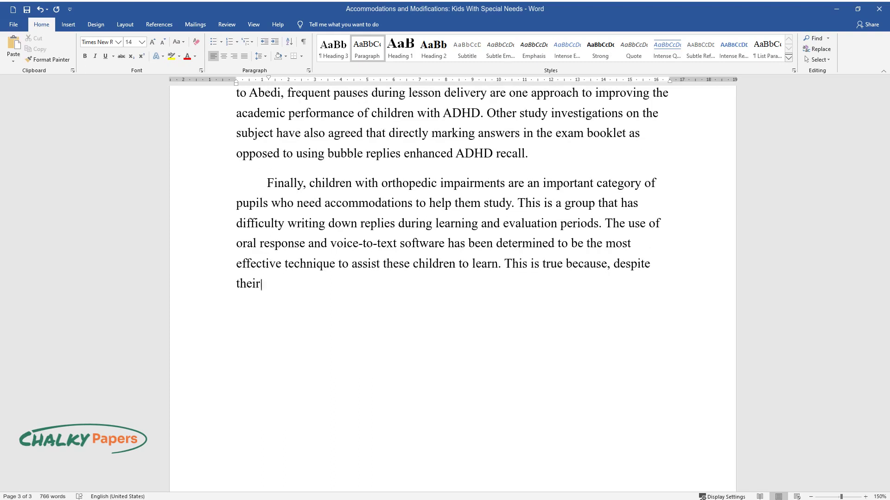
text(ty to write, the children c)
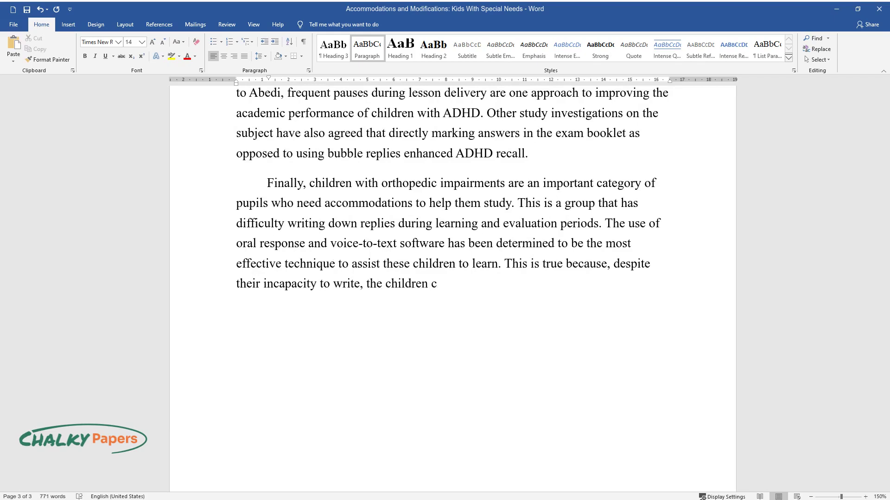
text(an see and hear the course content )
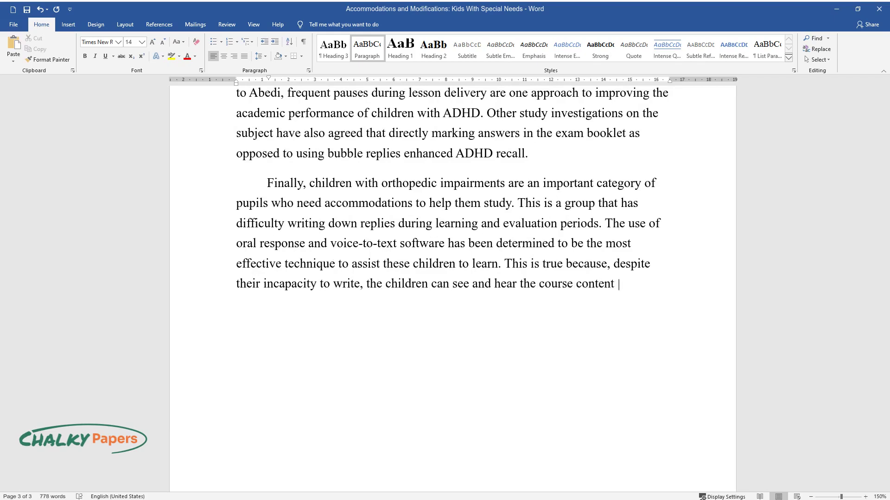
text(thanks to voice-to-text software. F)
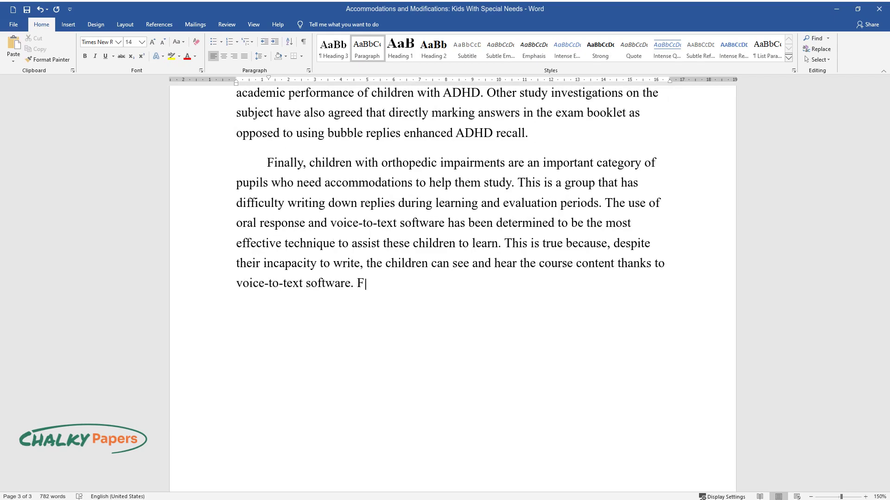
text(urthermore, allowing oral comments d)
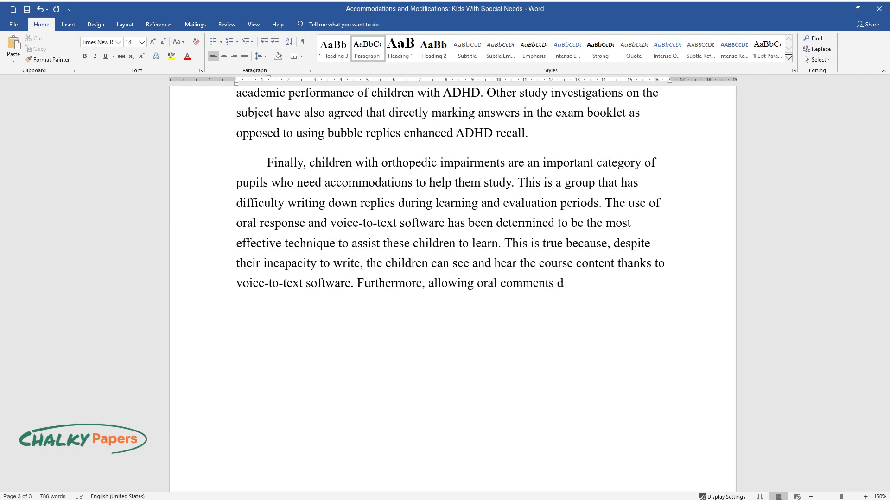
text(uring assessment has enabled us to e)
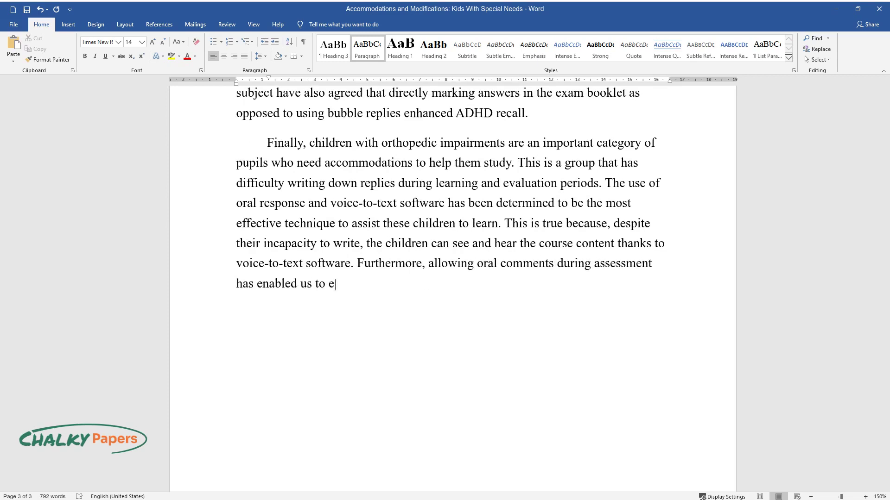
text(valuate these children because they )
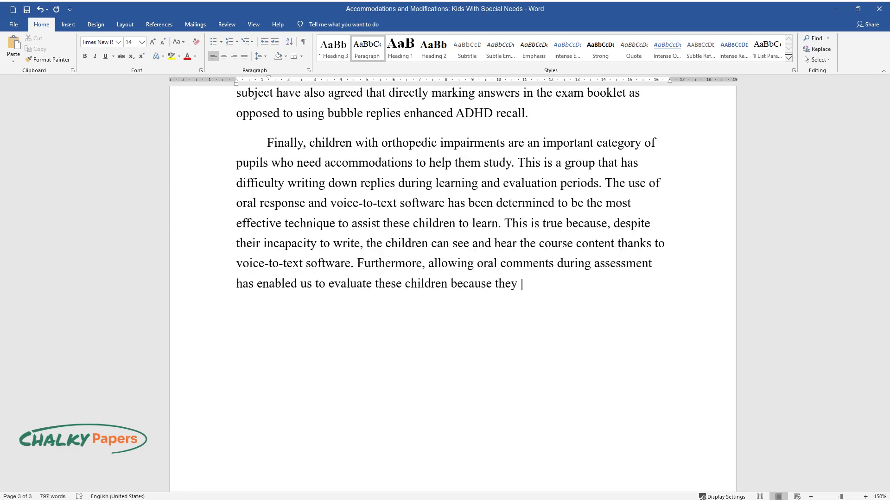
text(are unable to finish written assignm)
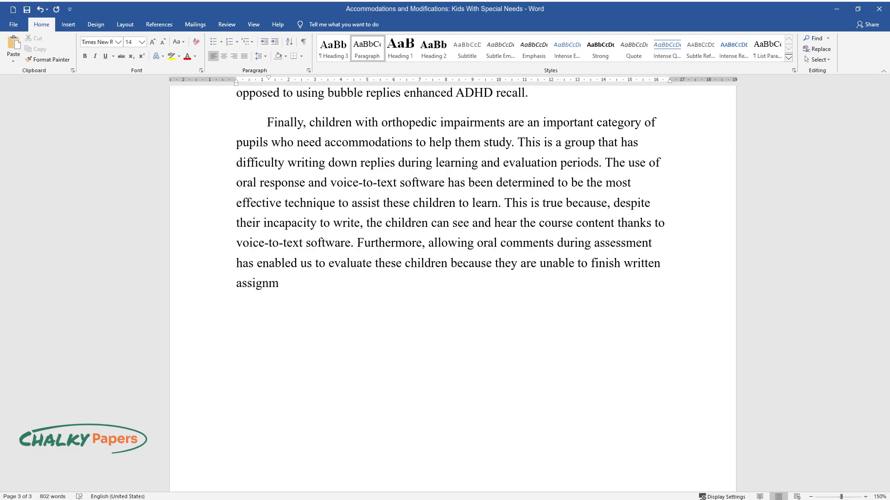
text(ents correctly.)
Begin the conclusion 'Finally, children with impairments and those who do not speak English require…'.
key(Return)
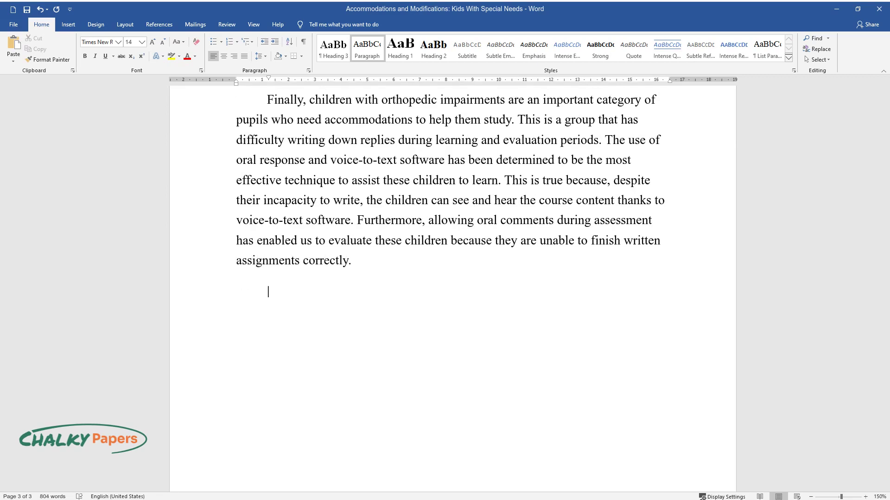
text(Finally, children with impairment)
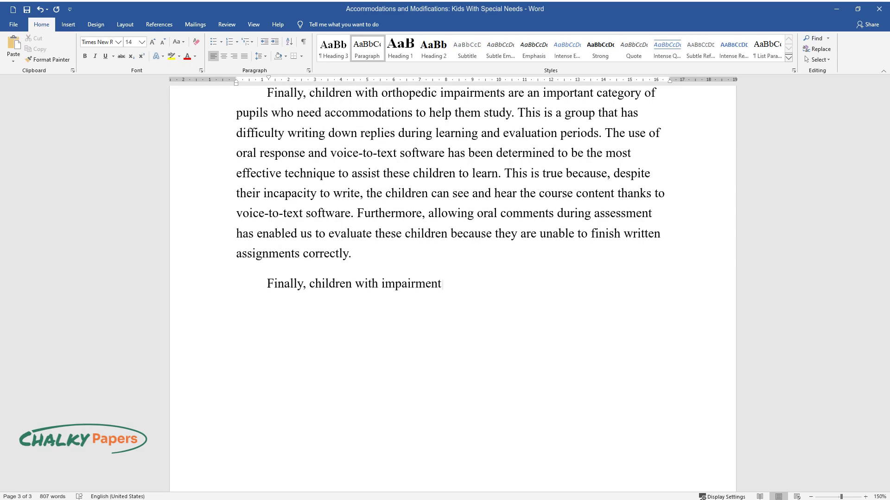
text(s and those who do not speak Engl)
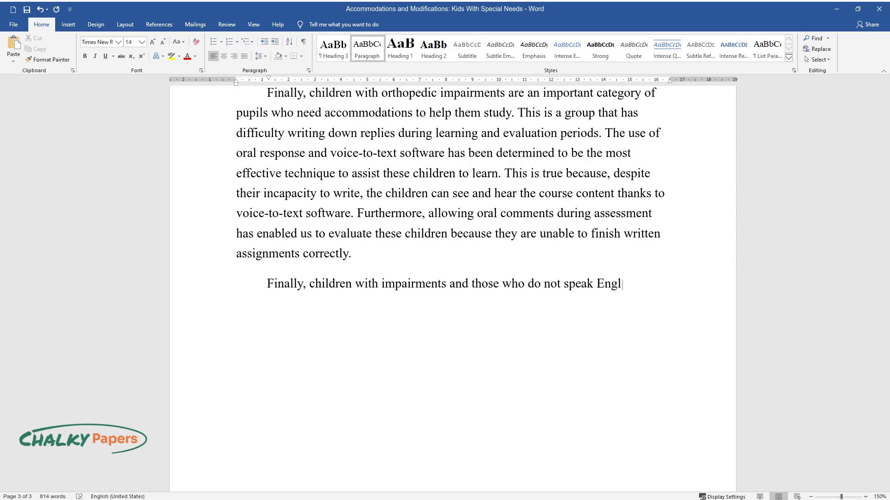
text(ish require additional care to he)
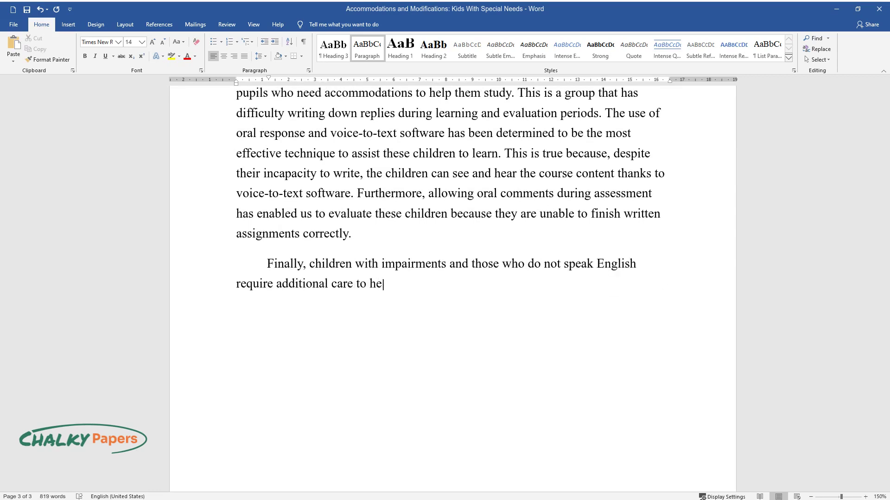
text(lp them learn. To match their ordi)
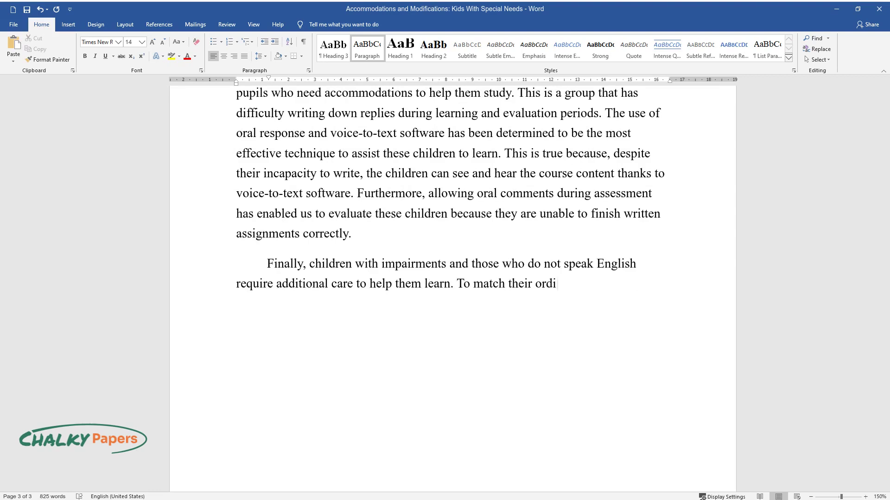
text(n)
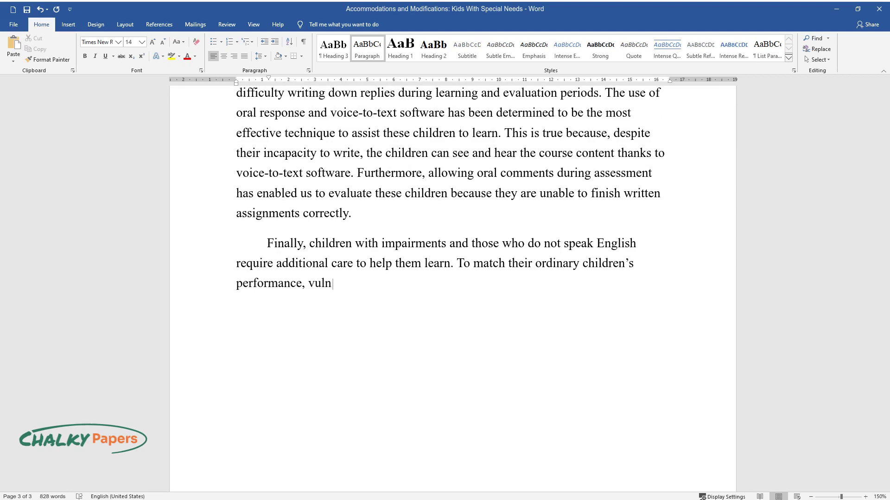
text(ary children's performance, vulnerable children with impairments )
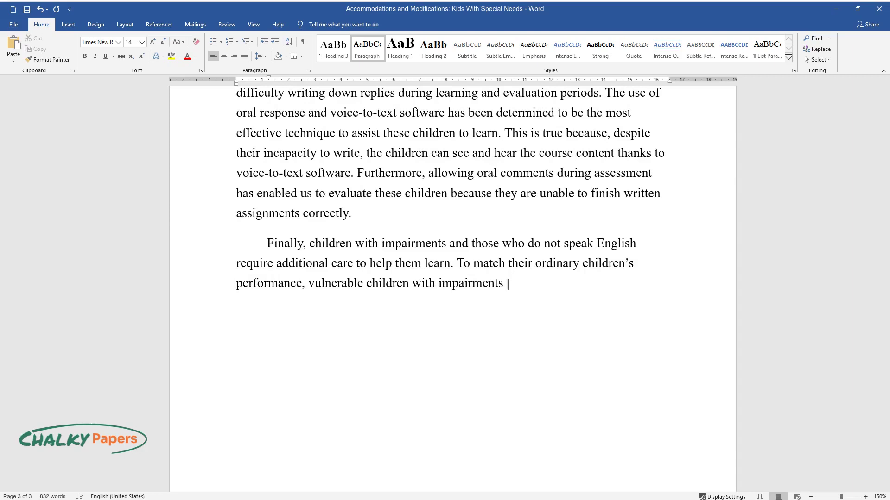
text(such as ADHD, deafness, loss of si)
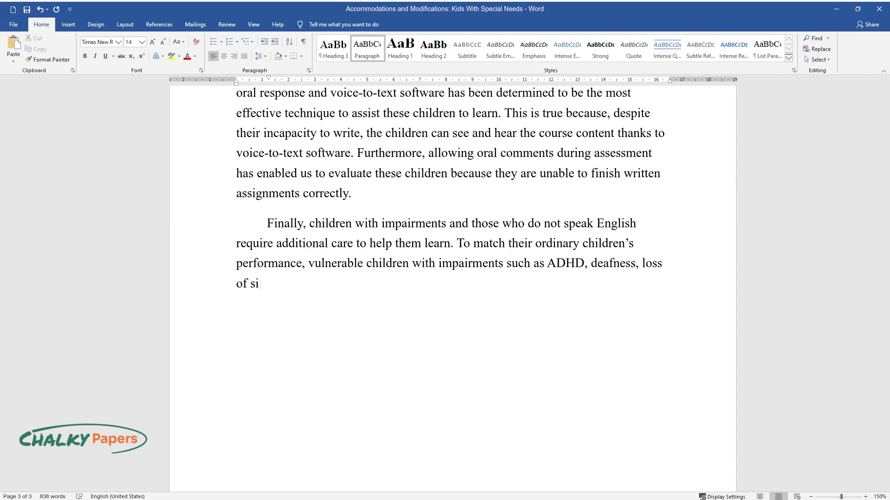
text(ght, and other cognitive difficul)
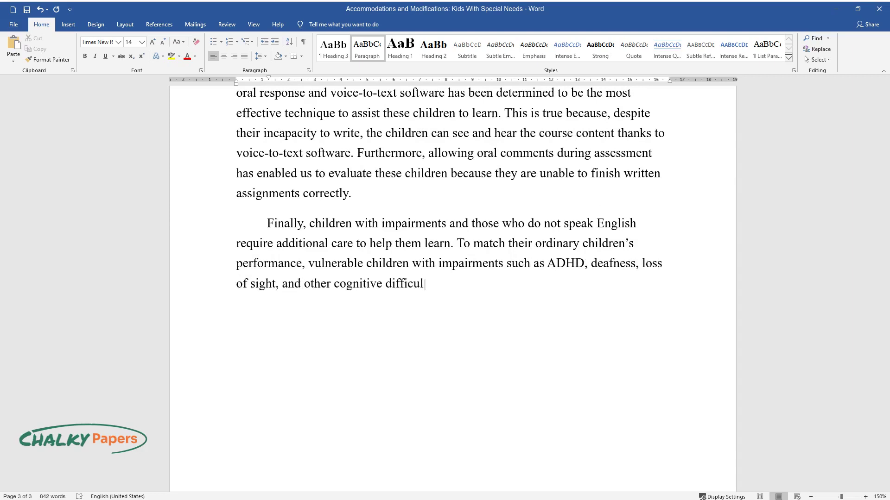
text(ties require specific teaching te)
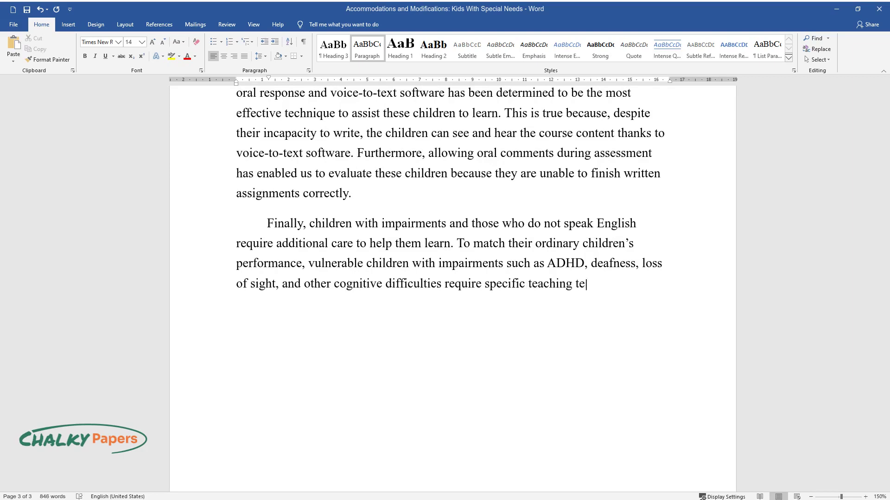
text(chniques that increase their learn)
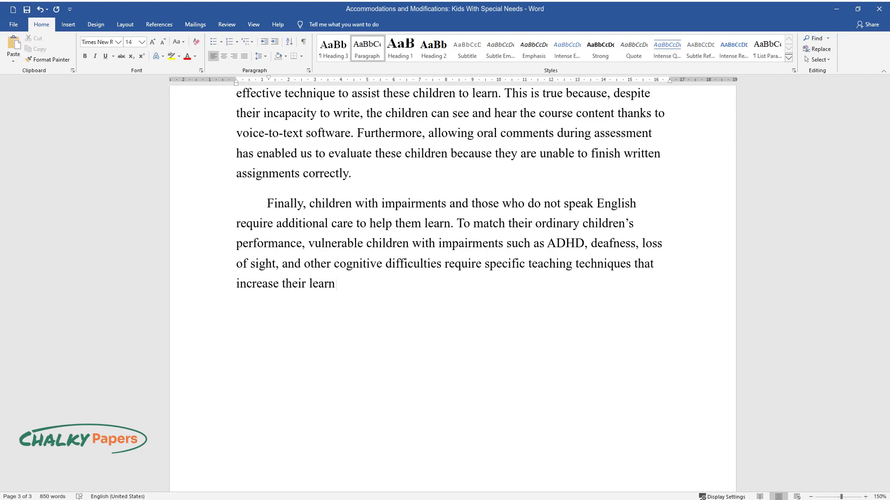
text(ing. Digital text, visual hints, )
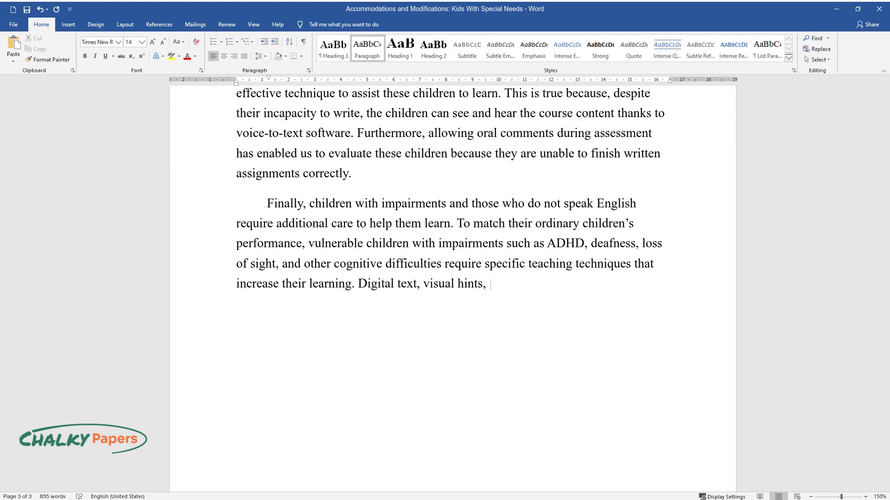
text(audiobooks, speech-to-test softwa)
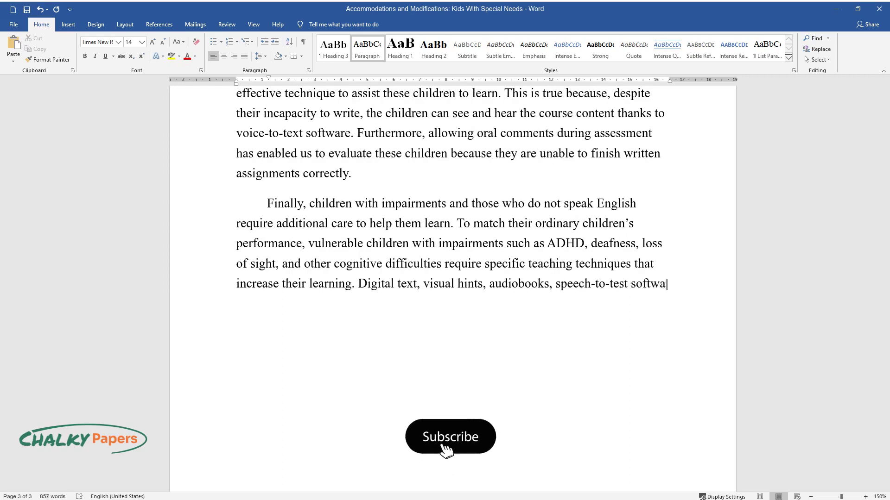
text(re, and frequent pauses during cou)
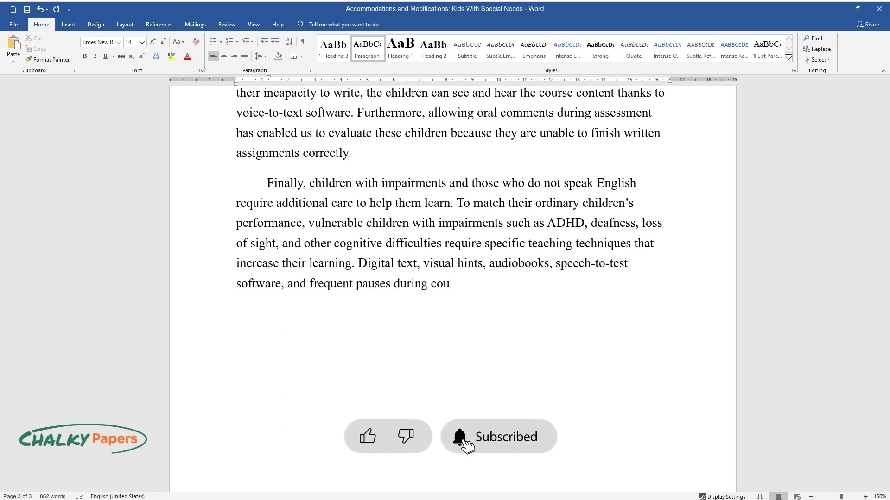
text(rses are some of the accommodatio)
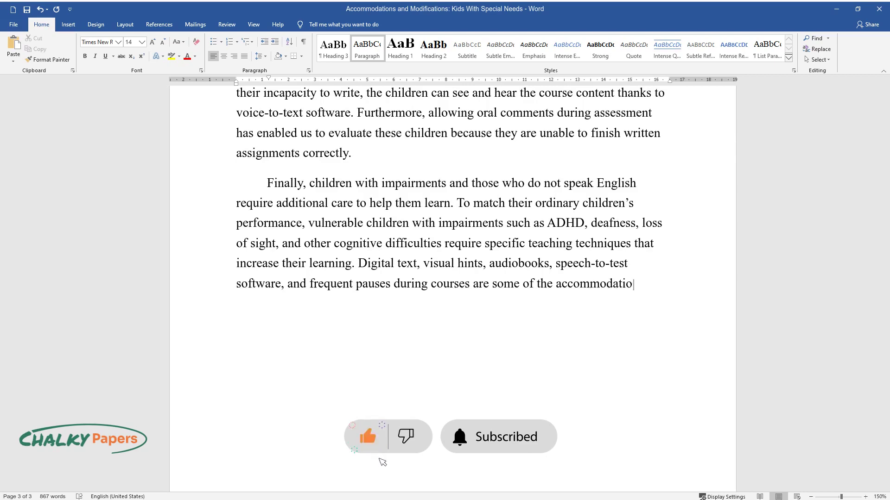
text(ns and modifications described in)
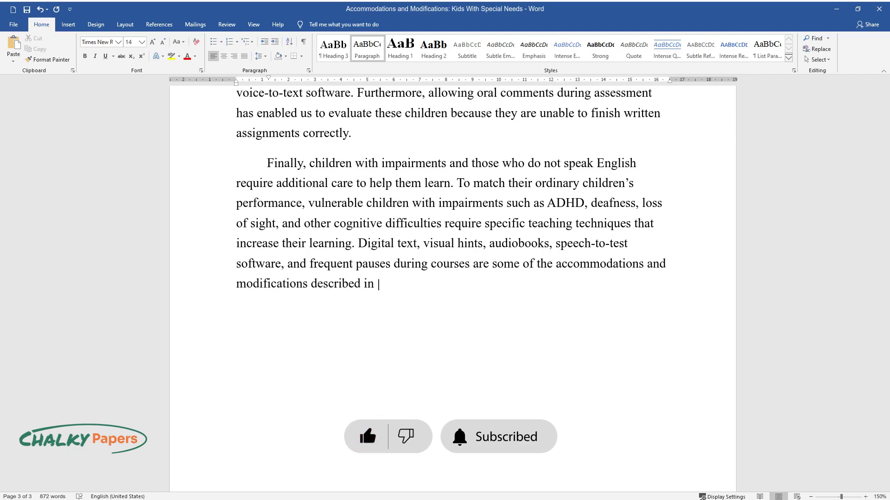